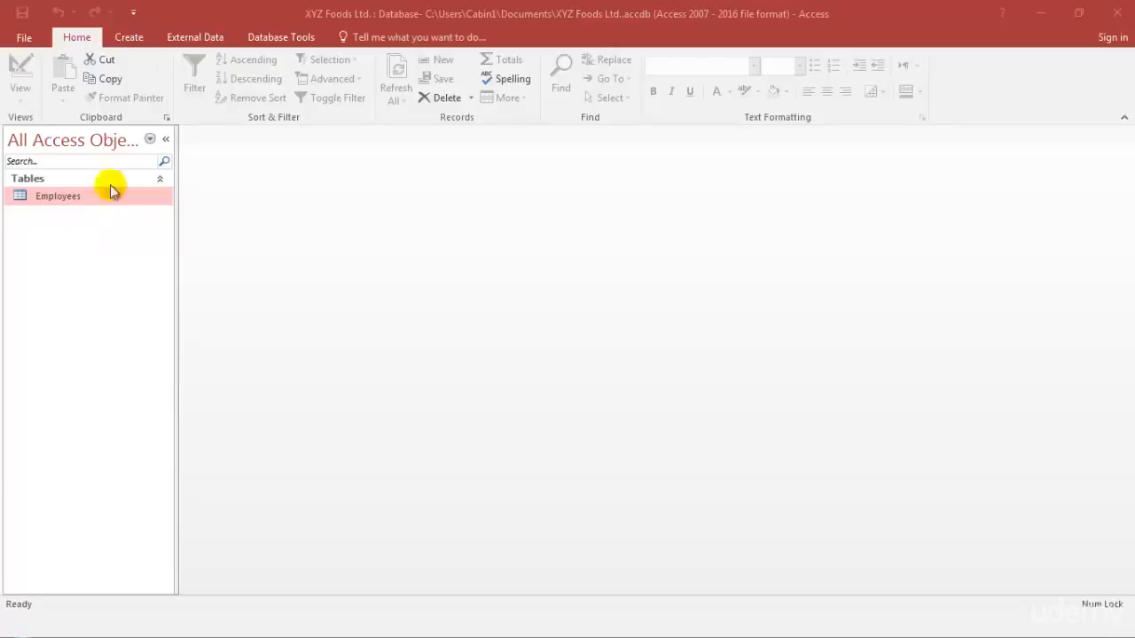
Open the Employees table to view its records, and close it again.
{"action": "left_click", "coordinate": [86, 196]}
{"action": "double_click", "coordinate": [86, 196]}
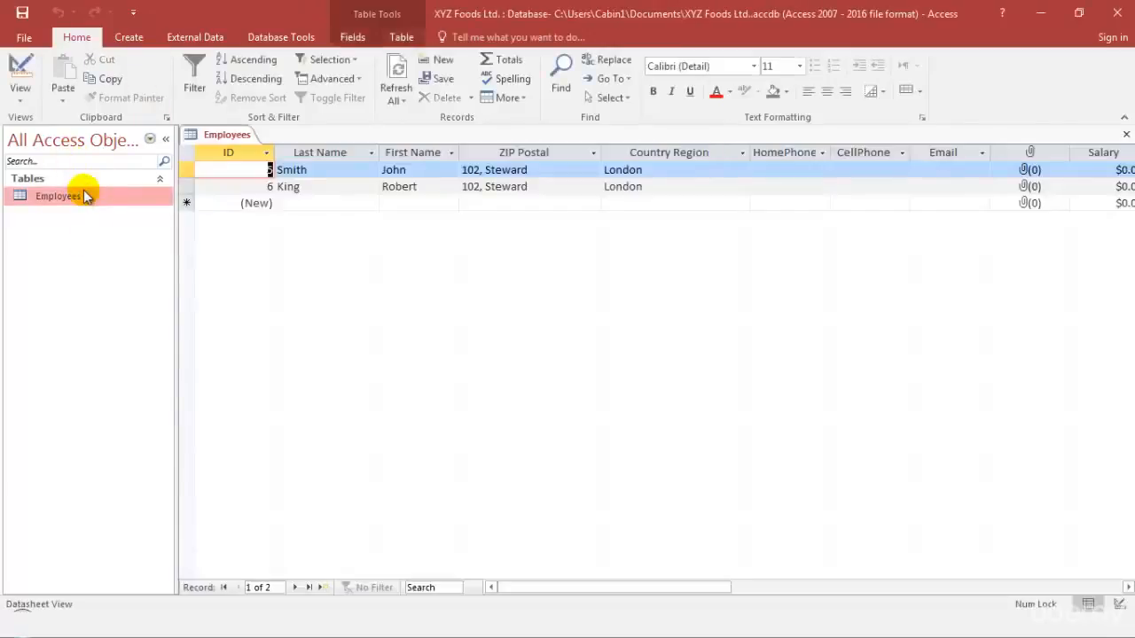
{"action": "right_click", "coordinate": [224, 138]}
{"action": "left_click", "coordinate": [257, 171]}
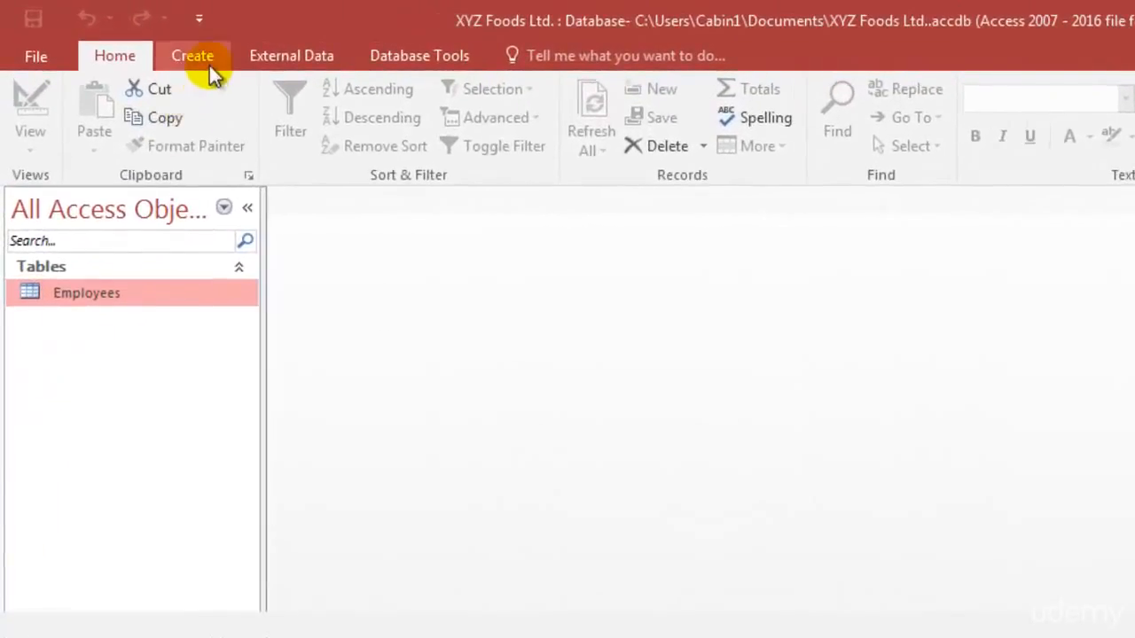
Create a new blank table in the database.
{"action": "left_click", "coordinate": [209, 63]}
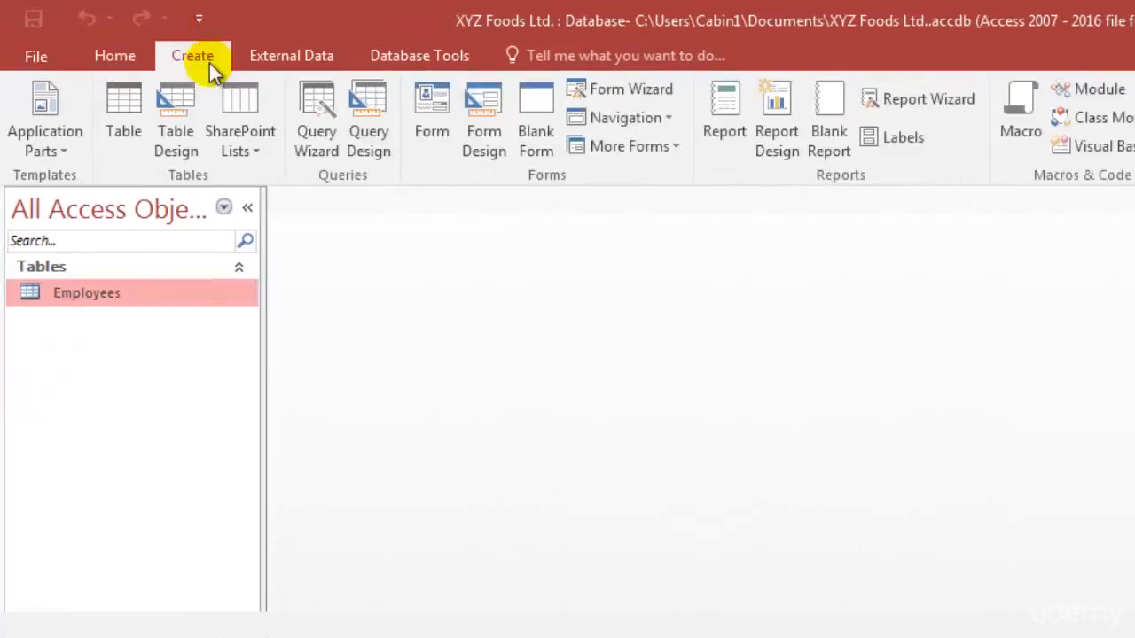
{"action": "left_click", "coordinate": [141, 140]}
{"action": "left_click", "coordinate": [84, 325]}
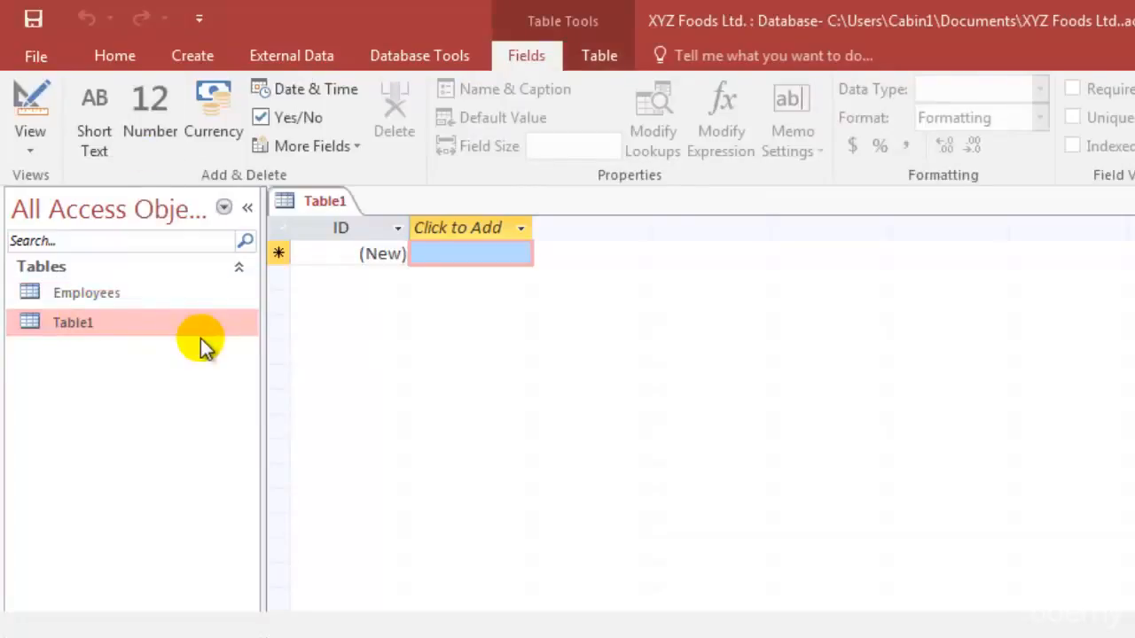
Save the new table as Orders while switching to Design View, and toggle to Datasheet View and back.
{"action": "left_click", "coordinate": [31, 135]}
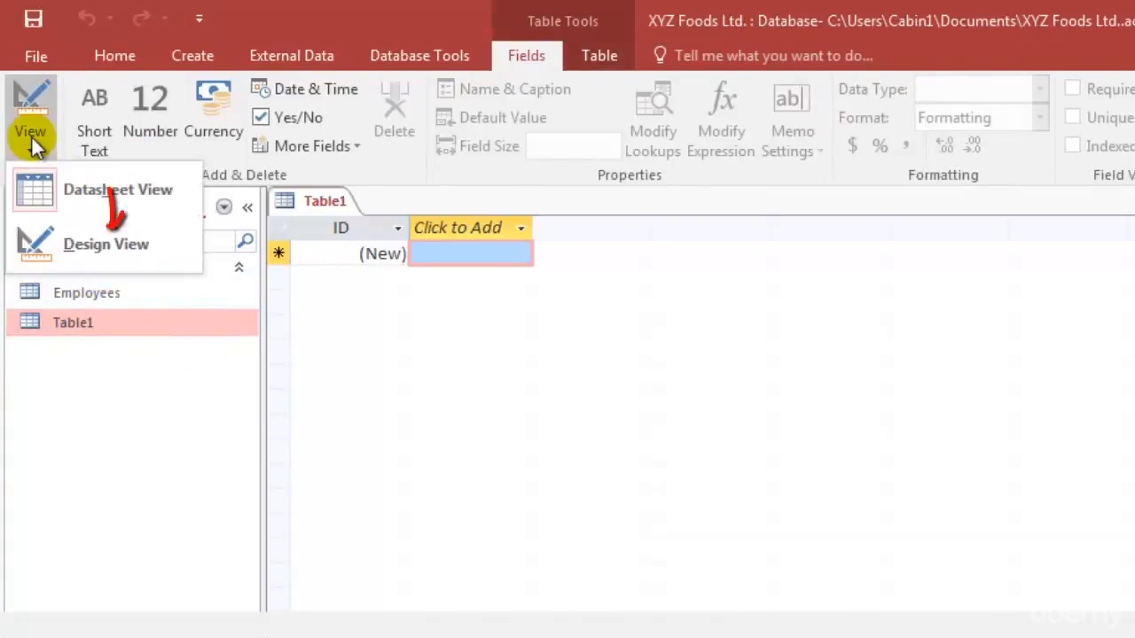
{"action": "left_click", "coordinate": [130, 227]}
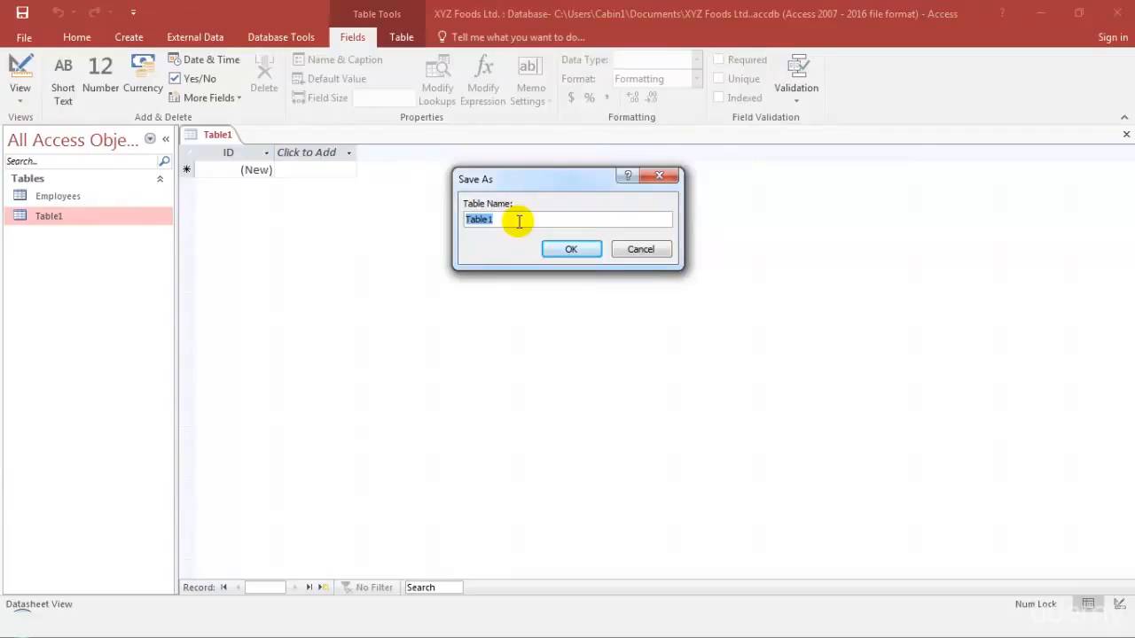
{"action": "key", "text": "BackSpace"}
{"action": "type", "text": "Orders"}
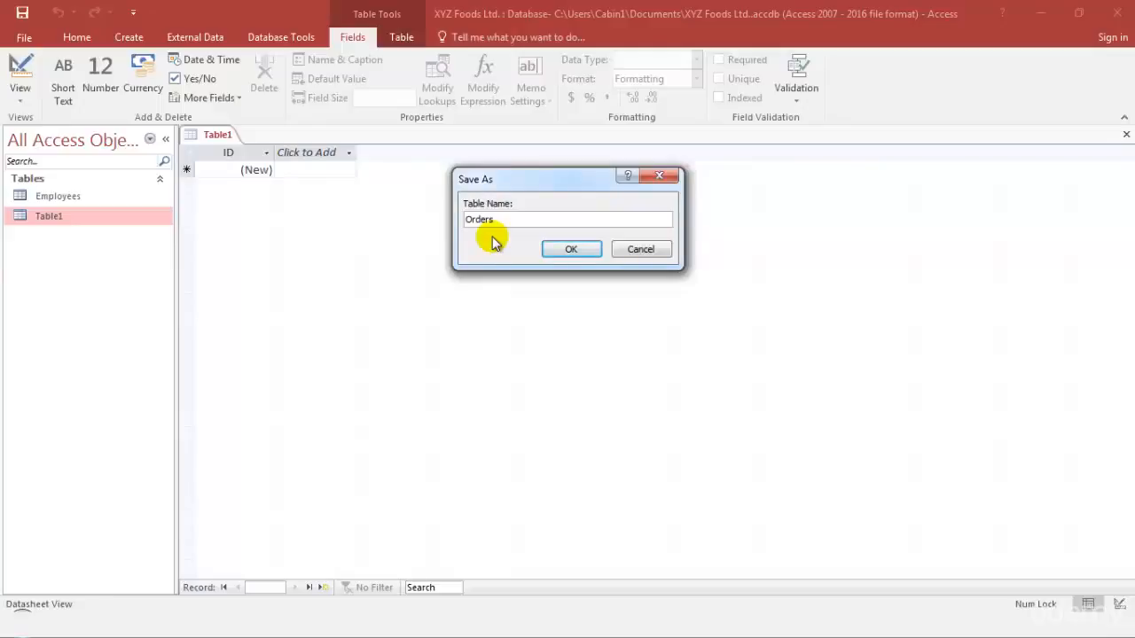
{"action": "left_click", "coordinate": [557, 249]}
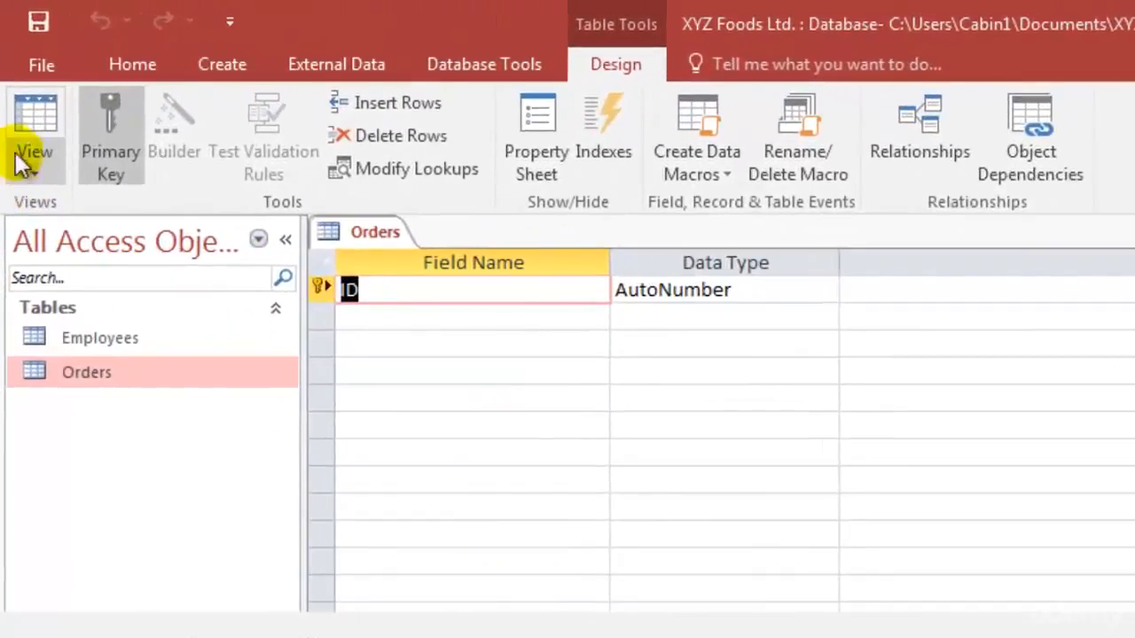
{"action": "left_click", "coordinate": [28, 116]}
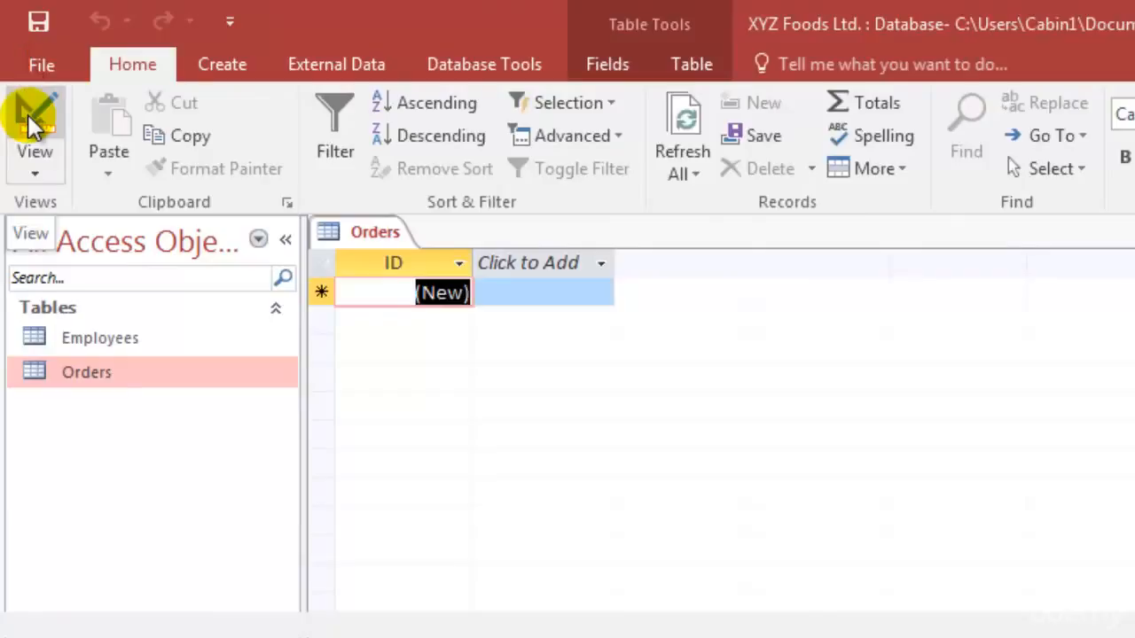
{"action": "left_click", "coordinate": [27, 114]}
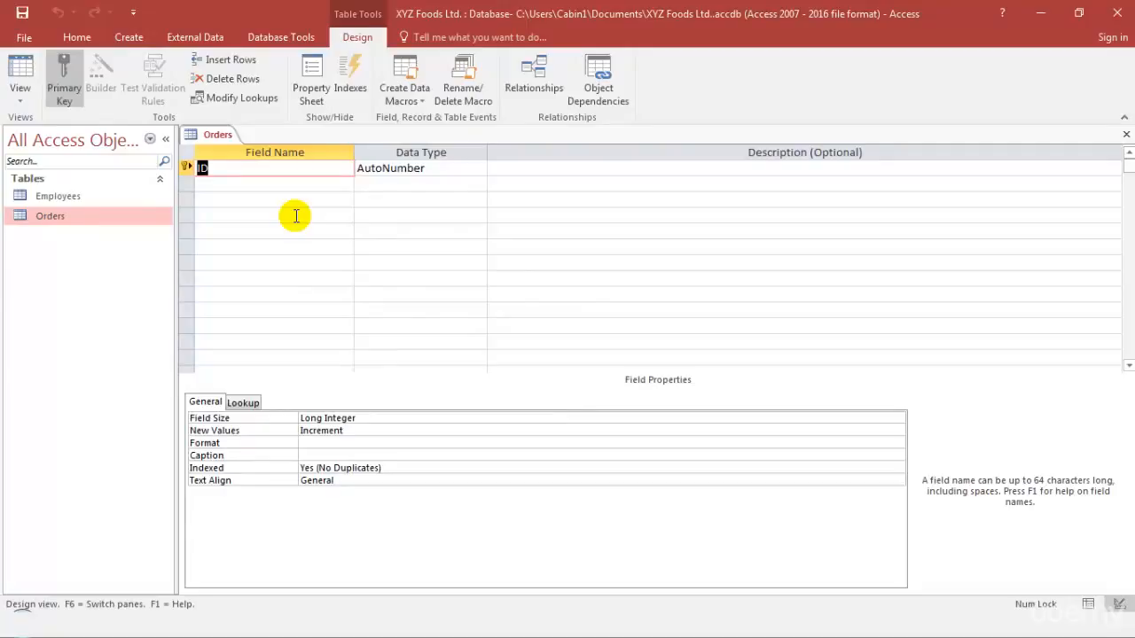
Rename the primary key field of the Orders table as Order ID, keeping AutoNumber as its data type.
{"action": "type", "text": "order"}
{"action": "key", "text": "BackSpace"}
{"action": "key", "text": "BackSpace"}
{"action": "key", "text": "BackSpace"}
{"action": "key", "text": "BackSpace"}
{"action": "key", "text": "BackSpace"}
{"action": "type", "text": "Oredr"}
{"action": "key", "text": "BackSpace"}
{"action": "key", "text": "BackSpace"}
{"action": "key", "text": "BackSpace"}
{"action": "key", "text": "BackSpace"}
{"action": "type", "text": "rder ID"}
{"action": "left_click", "coordinate": [452, 170]}
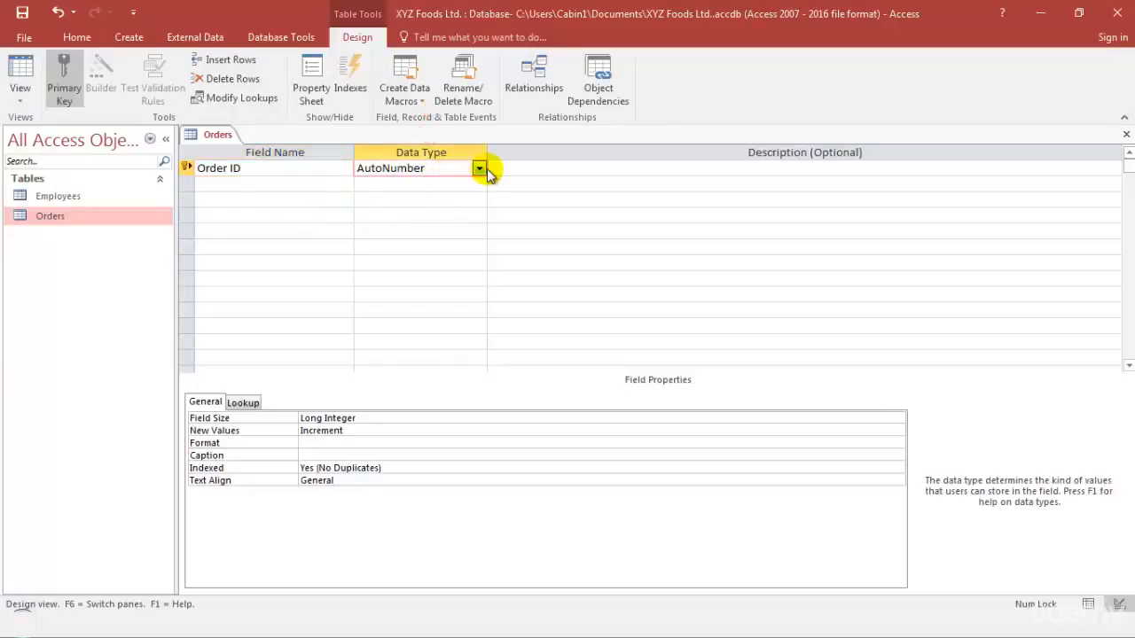
{"action": "left_click", "coordinate": [478, 169]}
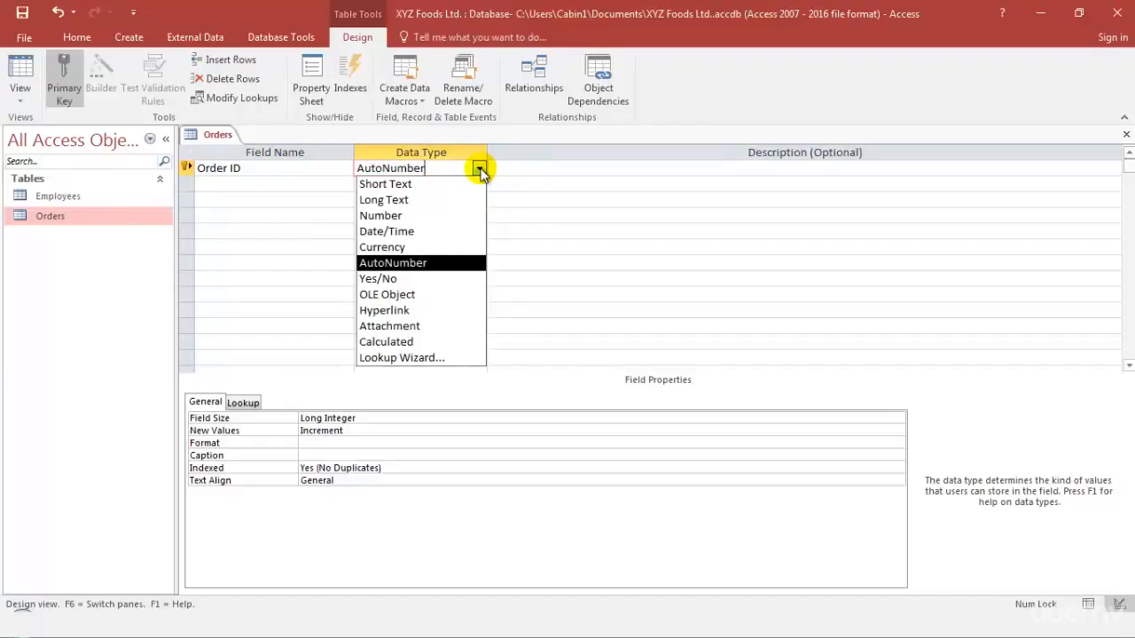
Add an Order Date field below Order ID with the Date/Time data type.
{"action": "left_click", "coordinate": [237, 187]}
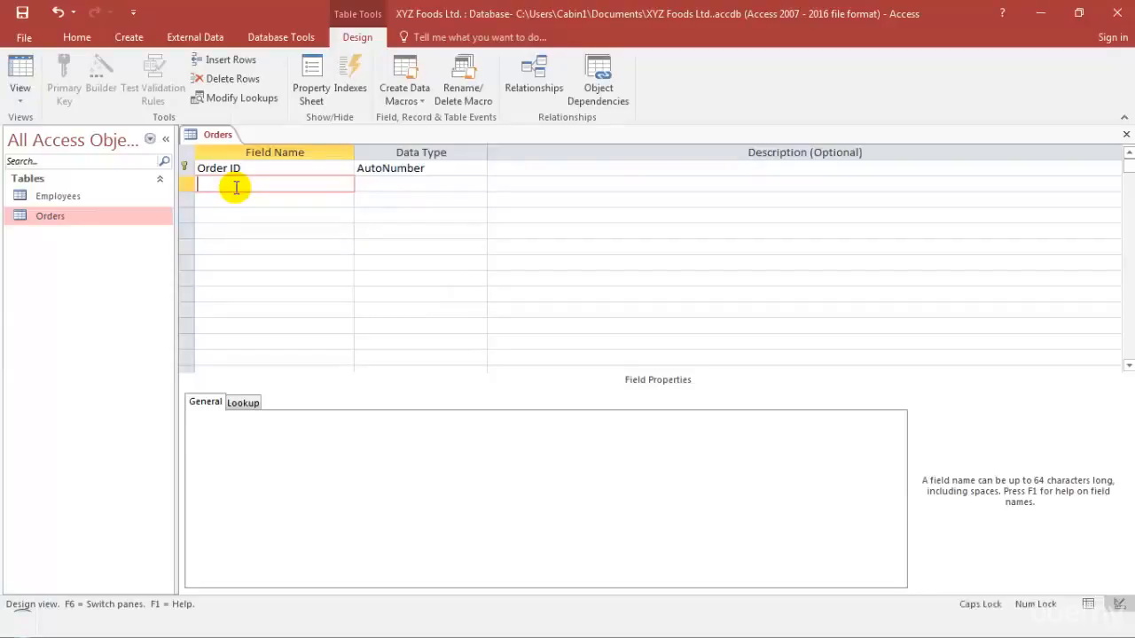
{"action": "type", "text": "Order Date"}
{"action": "key", "text": "Caps_Lock"}
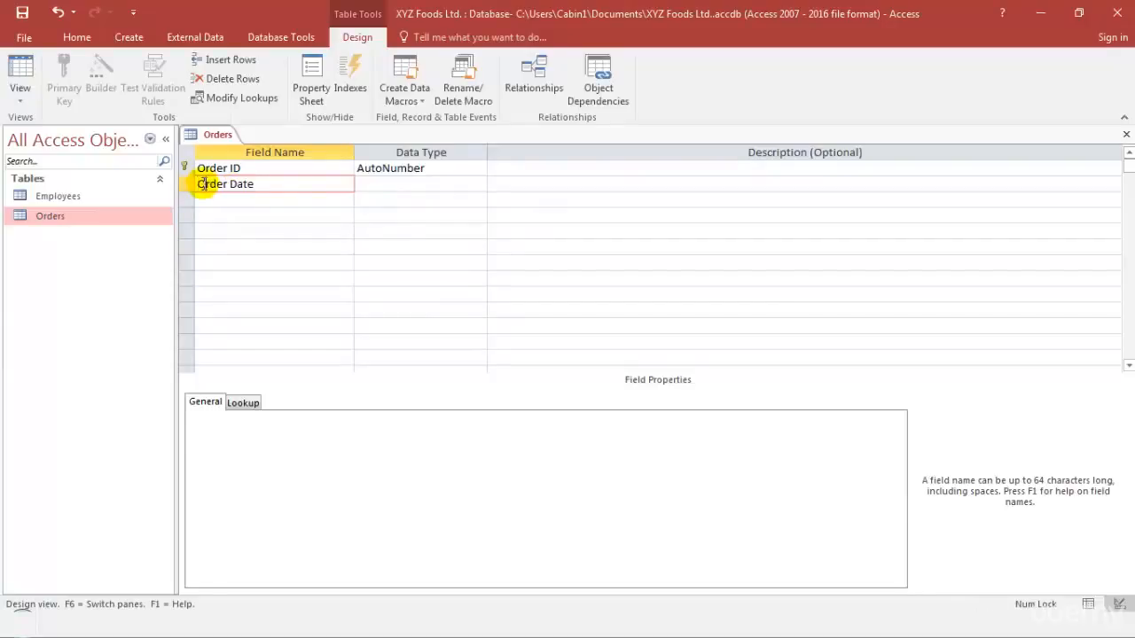
{"action": "left_click", "coordinate": [408, 185]}
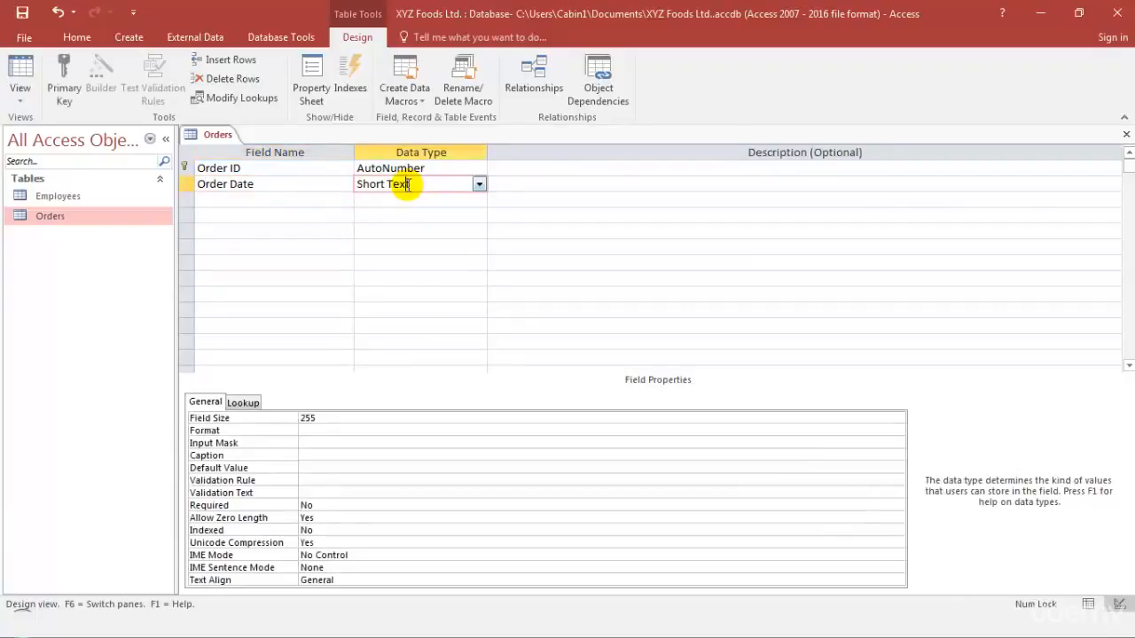
{"action": "left_click", "coordinate": [478, 185]}
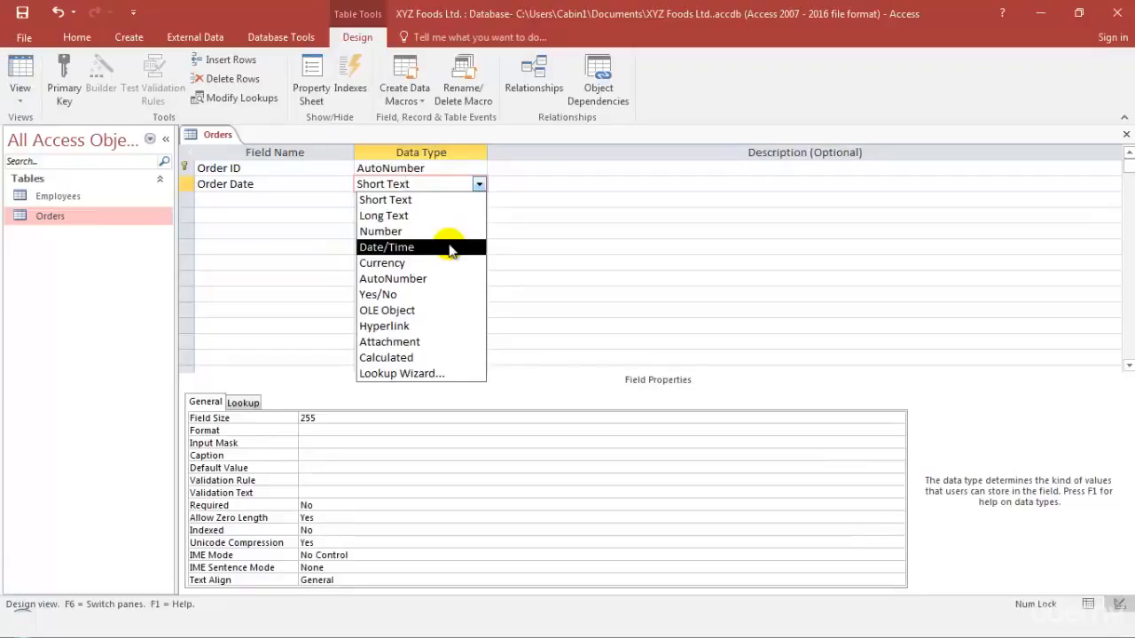
{"action": "left_click", "coordinate": [450, 251]}
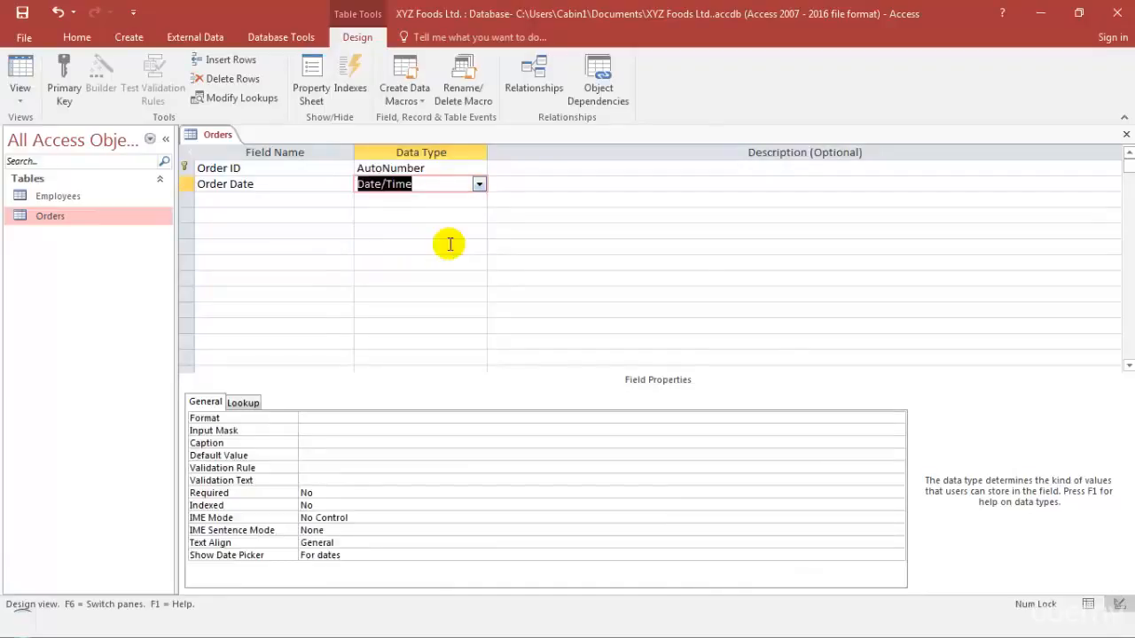
Add a Customer Id field below Order Date with the Short Text data type.
{"action": "left_click", "coordinate": [264, 199]}
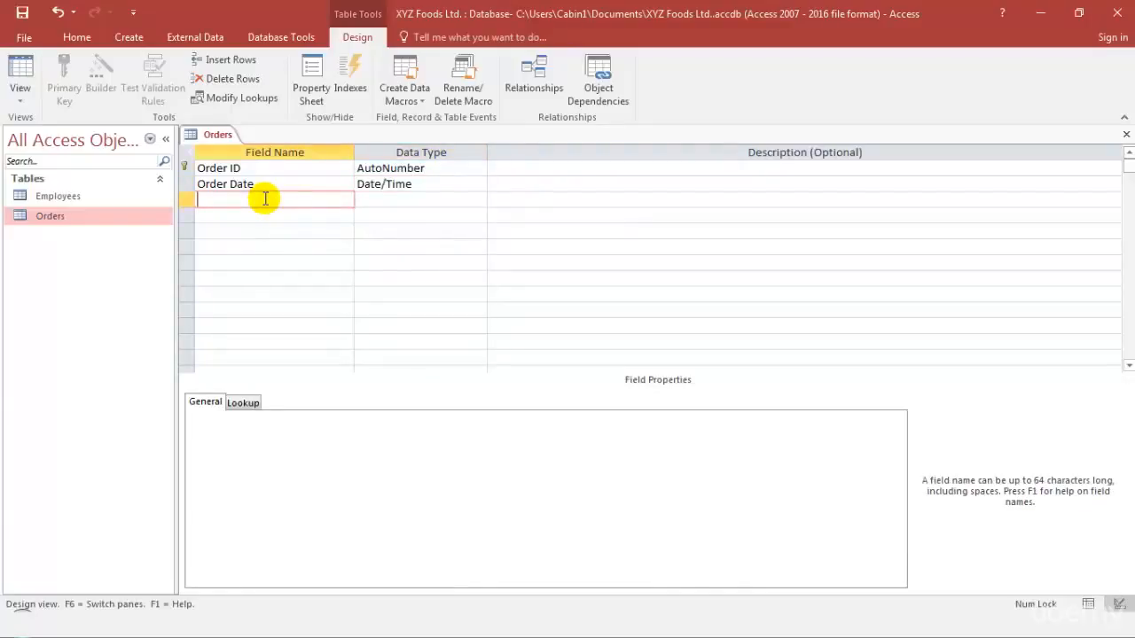
{"action": "type", "text": "Customer Id"}
{"action": "left_click", "coordinate": [387, 202]}
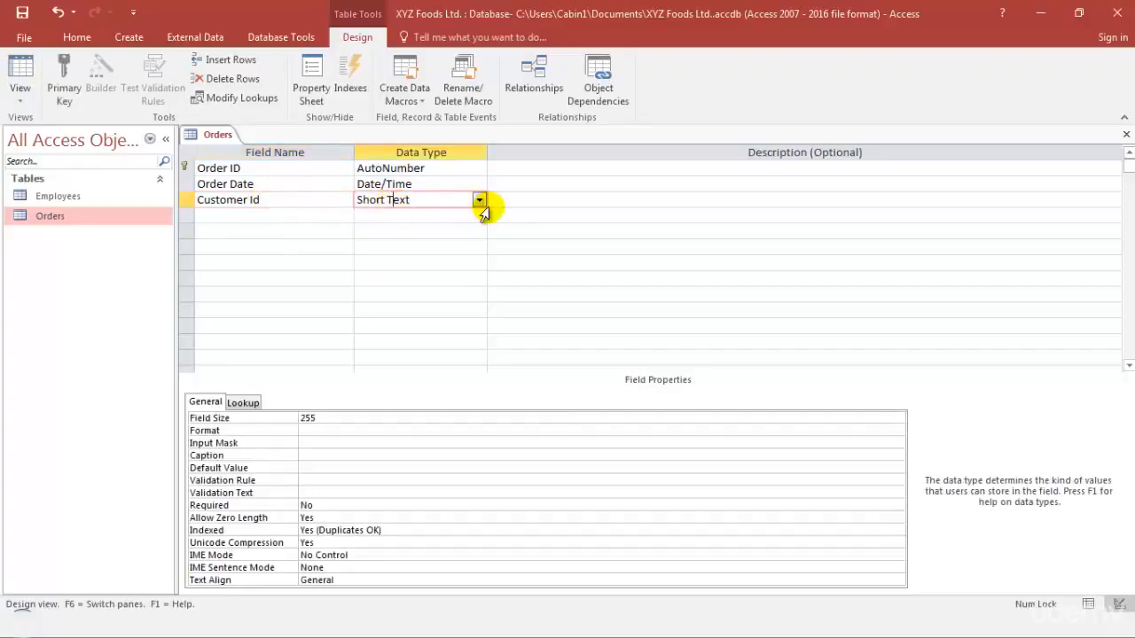
{"action": "left_click", "coordinate": [479, 200]}
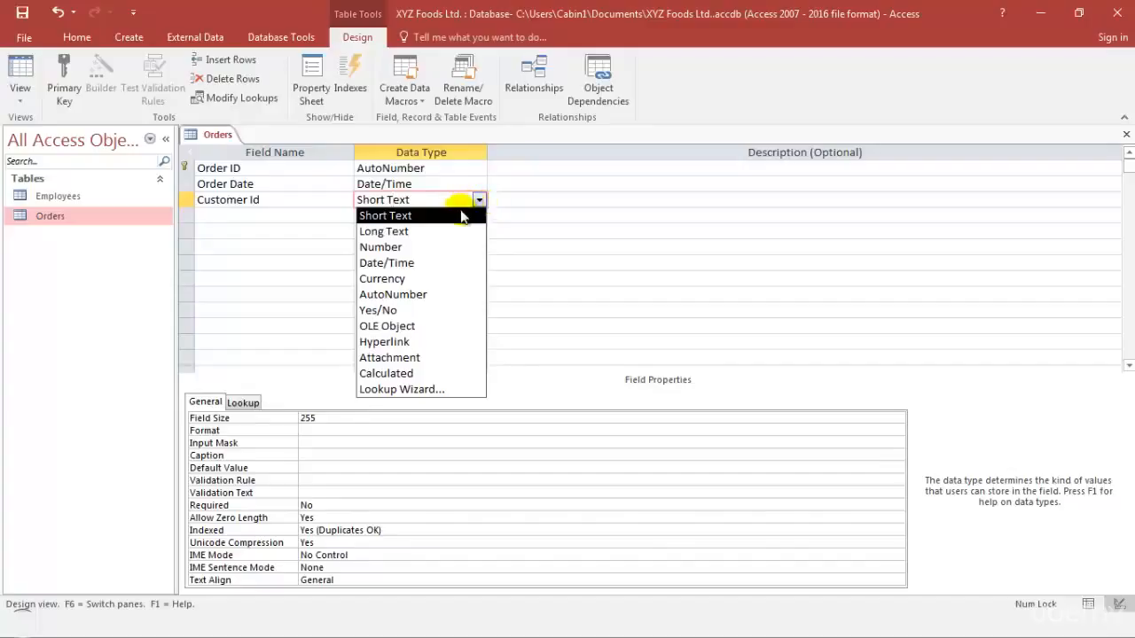
{"action": "left_click", "coordinate": [458, 220]}
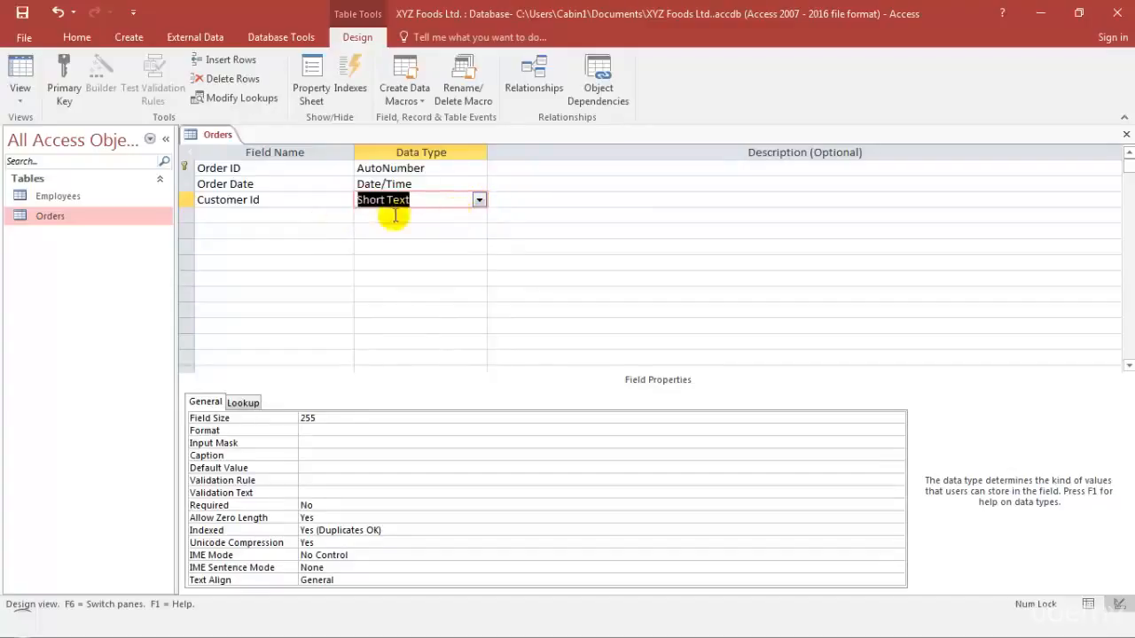
Add a Quantity field below Customer Id with the Number data type.
{"action": "left_click", "coordinate": [316, 211]}
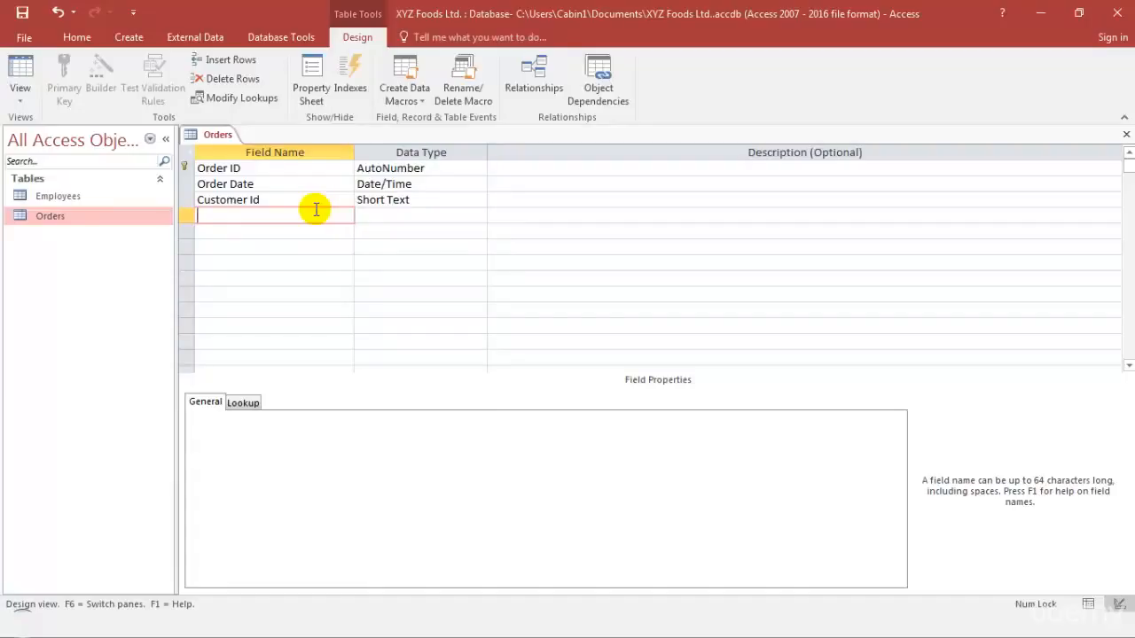
{"action": "type", "text": "Qu"}
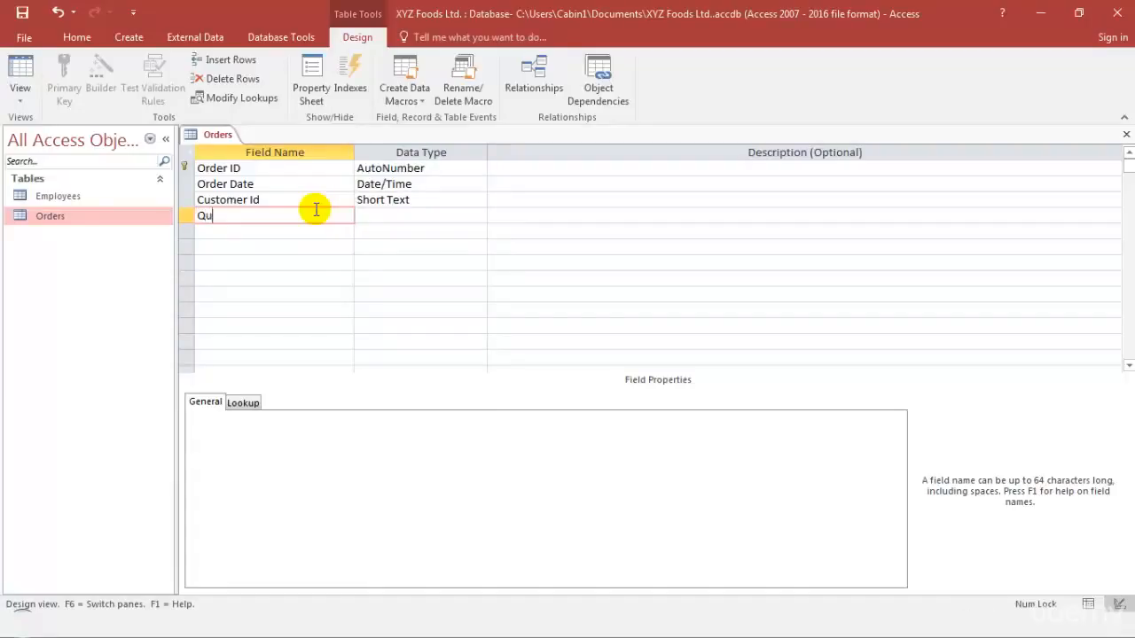
{"action": "type", "text": "antity"}
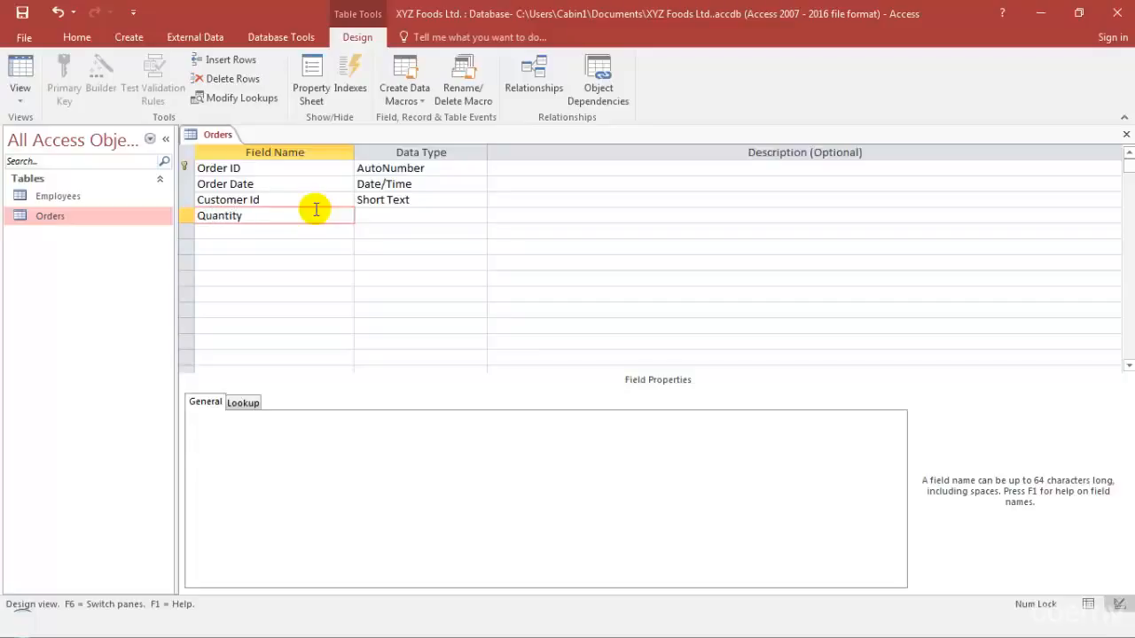
{"action": "left_click", "coordinate": [382, 215]}
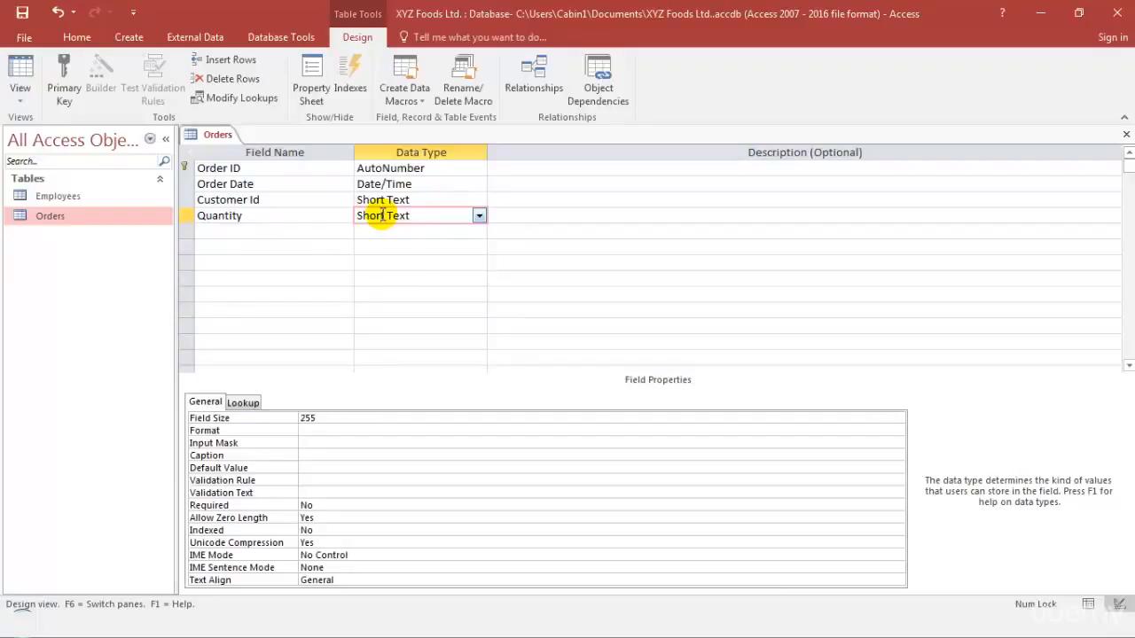
{"action": "left_click", "coordinate": [479, 215]}
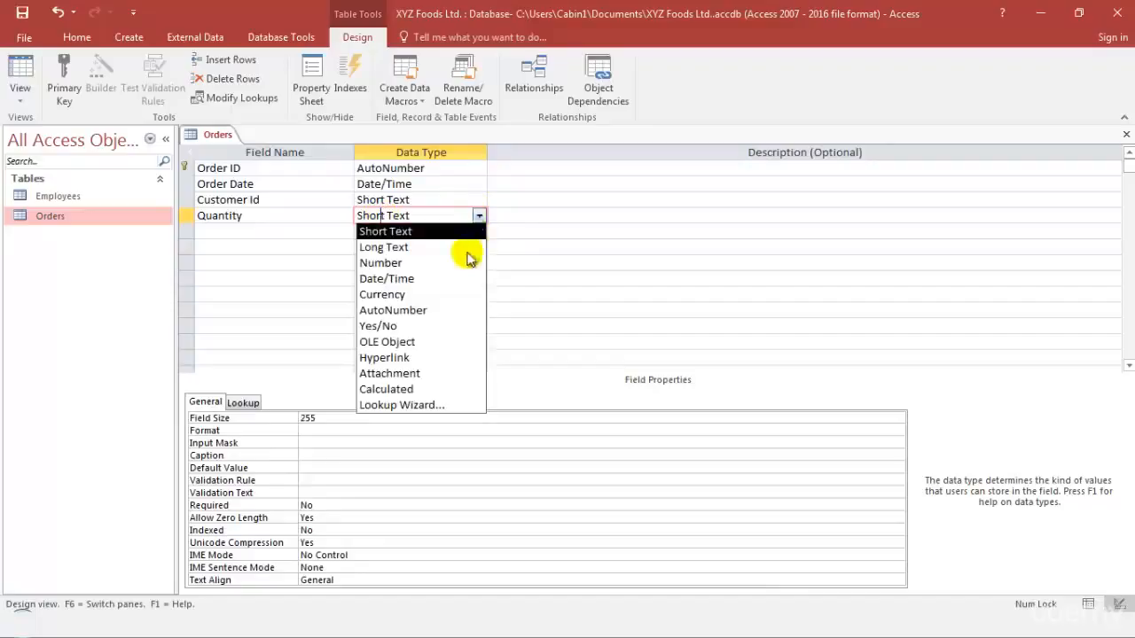
{"action": "left_click", "coordinate": [403, 262]}
Enter Order Status as the name of a new field below Quantity.
{"action": "left_click", "coordinate": [309, 230]}
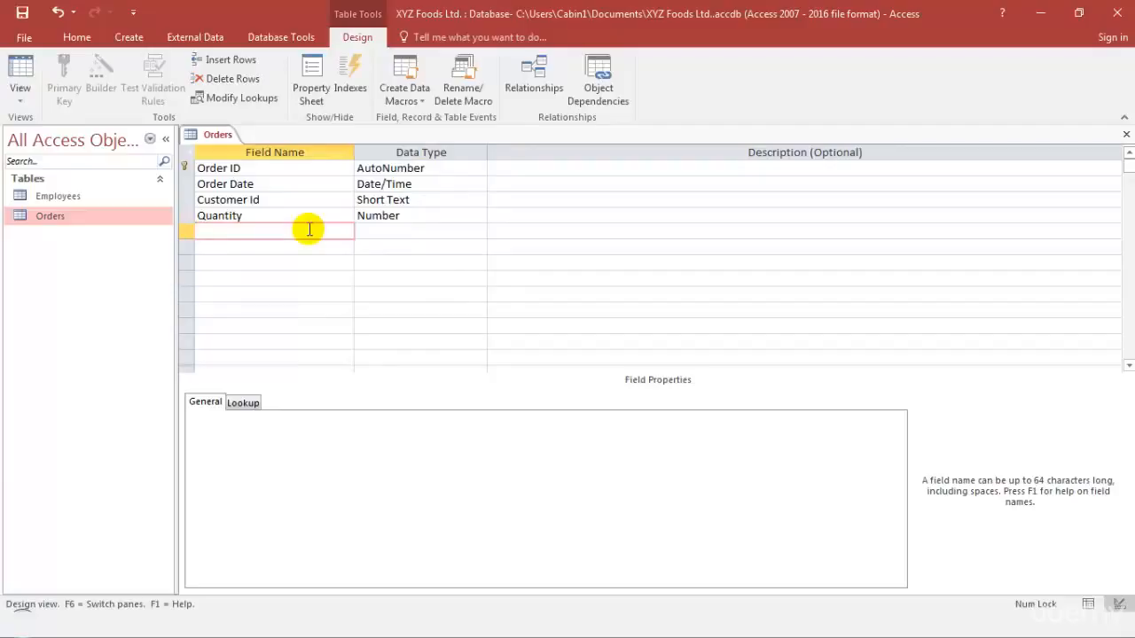
{"action": "key", "text": "Caps_Lock"}
{"action": "type", "text": "O"}
{"action": "key", "text": "Caps_Lock"}
{"action": "type", "text": "rder"}
{"action": "key", "text": "Caps_Lock"}
{"action": "type", "text": "S"}
{"action": "key", "text": "Caps_Lock"}
{"action": "type", "text": "tatusa"}
{"action": "key", "text": "BackSpace"}
Start the Lookup Wizard as the data type of Order Status and choose to type in the lookup values manually.
{"action": "left_click", "coordinate": [394, 235]}
{"action": "left_click", "coordinate": [479, 231]}
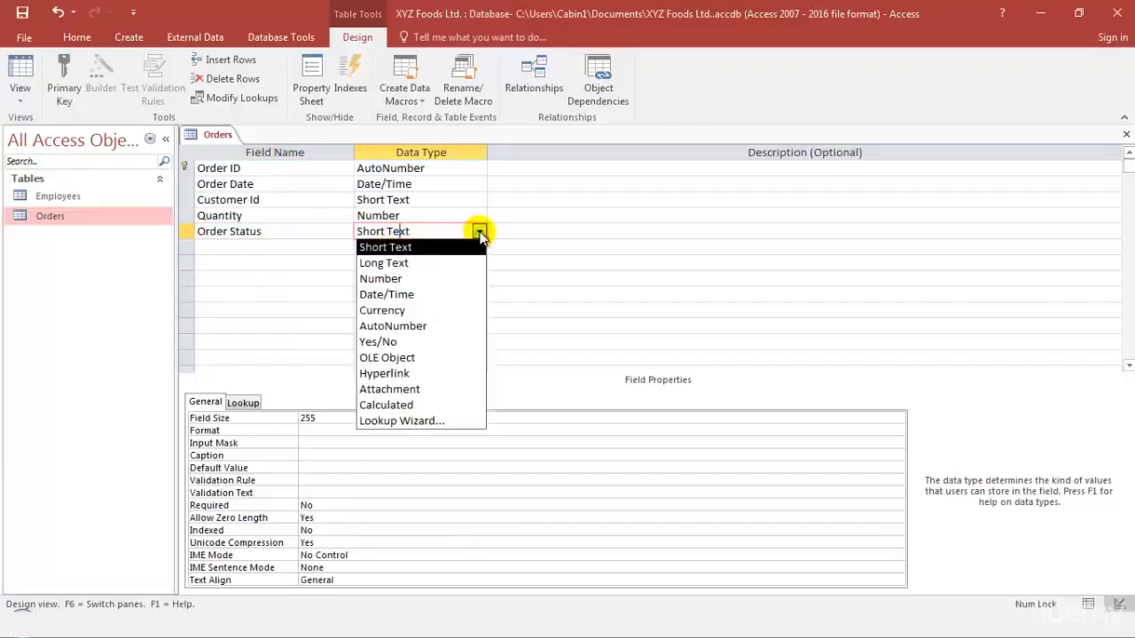
{"action": "left_click", "coordinate": [455, 424]}
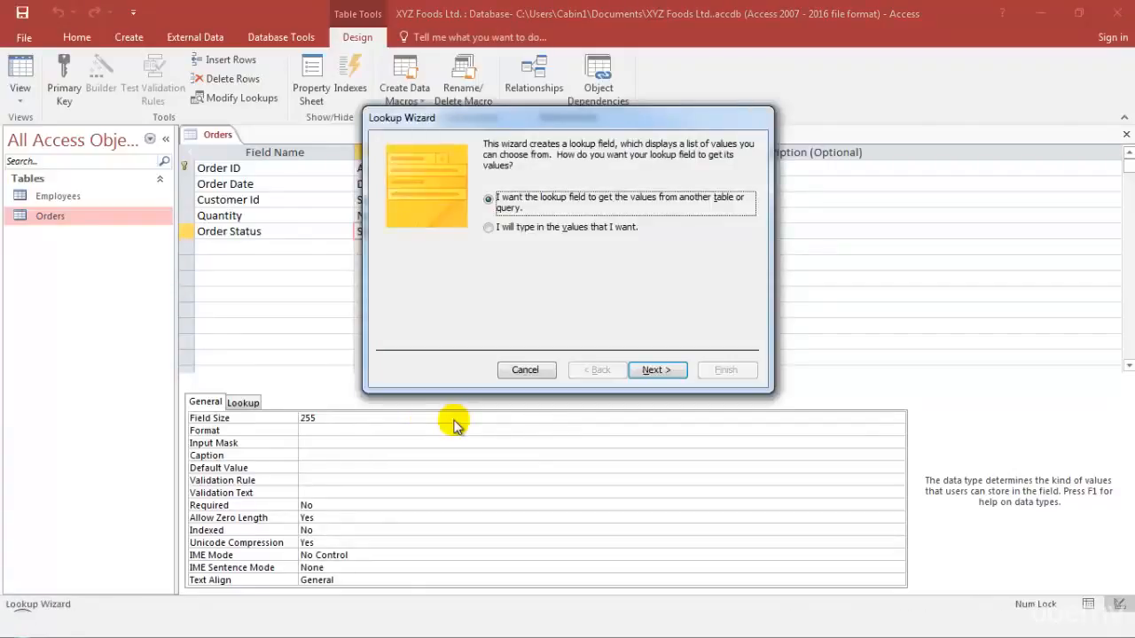
{"action": "left_click_drag", "start_coordinate": [452, 112], "coordinate": [441, 161]}
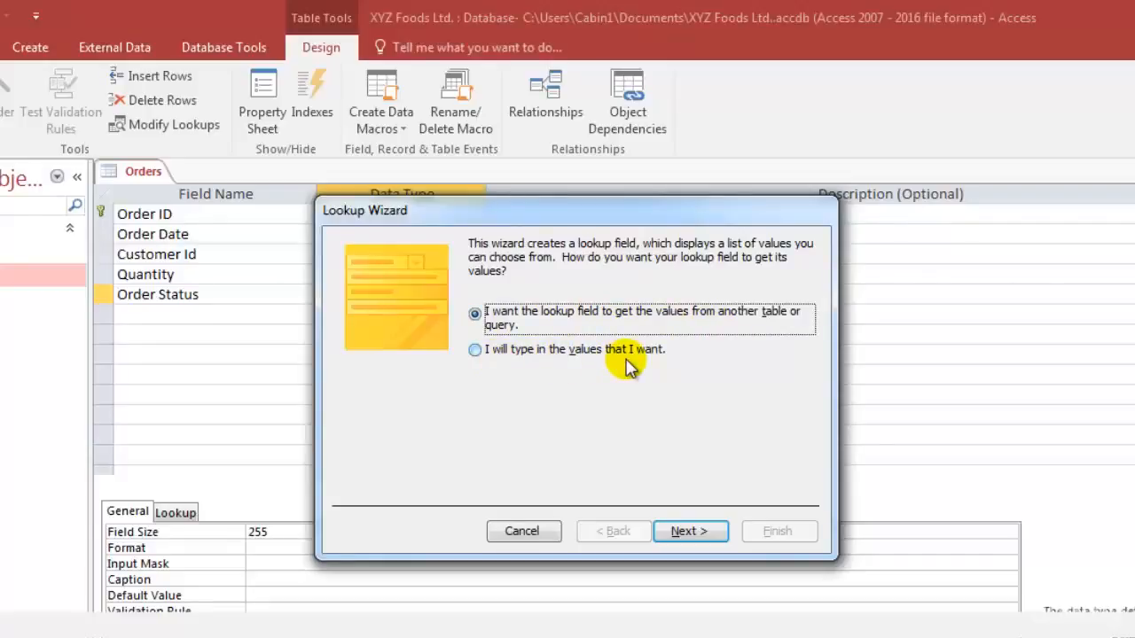
{"action": "left_click", "coordinate": [476, 351]}
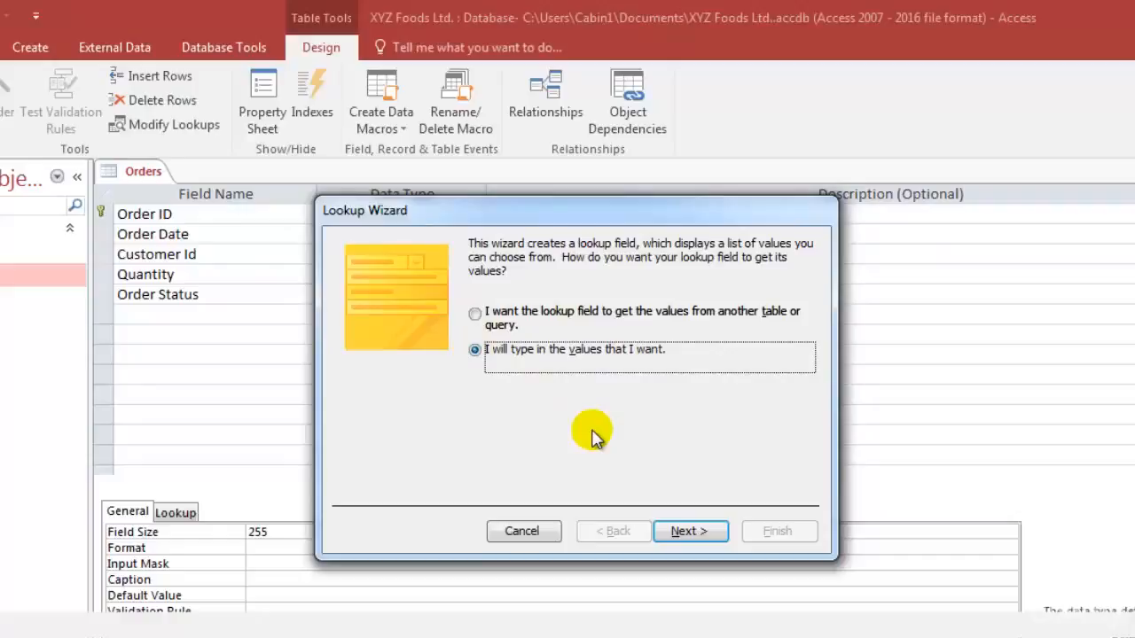
{"action": "left_click", "coordinate": [689, 531]}
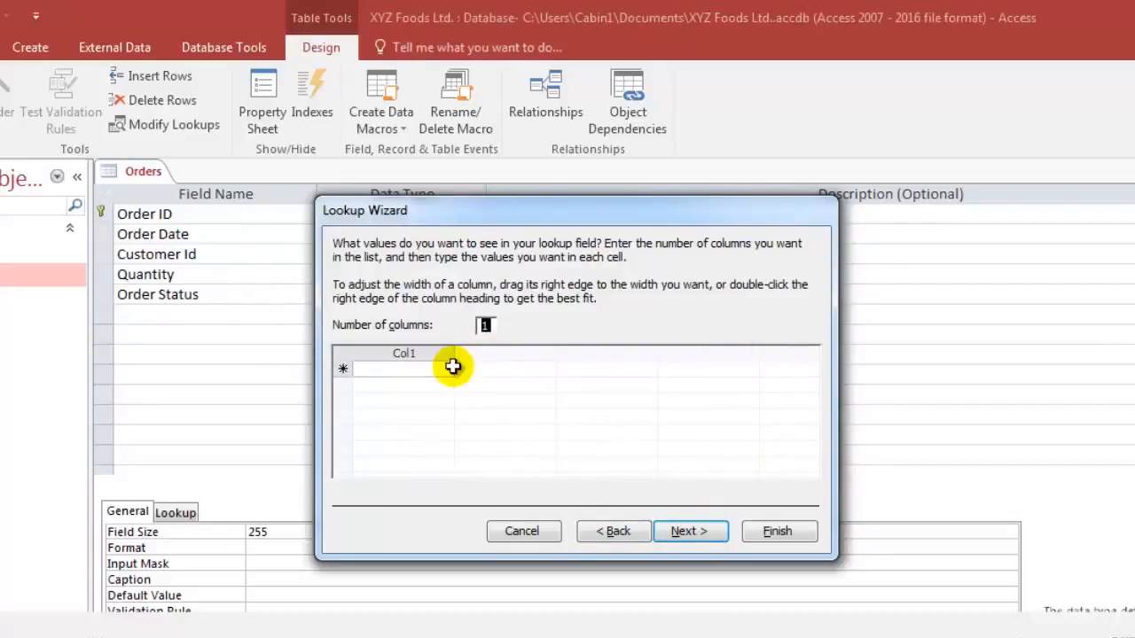
Enter processed, back ordered and completed as the three lookup values in the wizard's single column.
{"action": "left_click", "coordinate": [422, 369]}
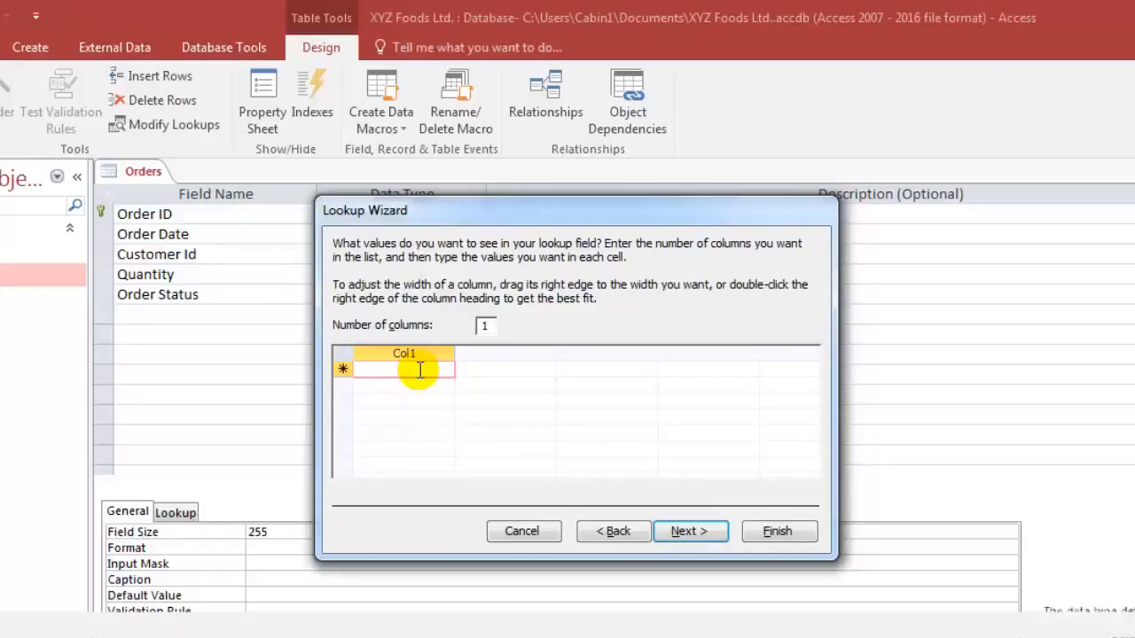
{"action": "type", "text": "p"}
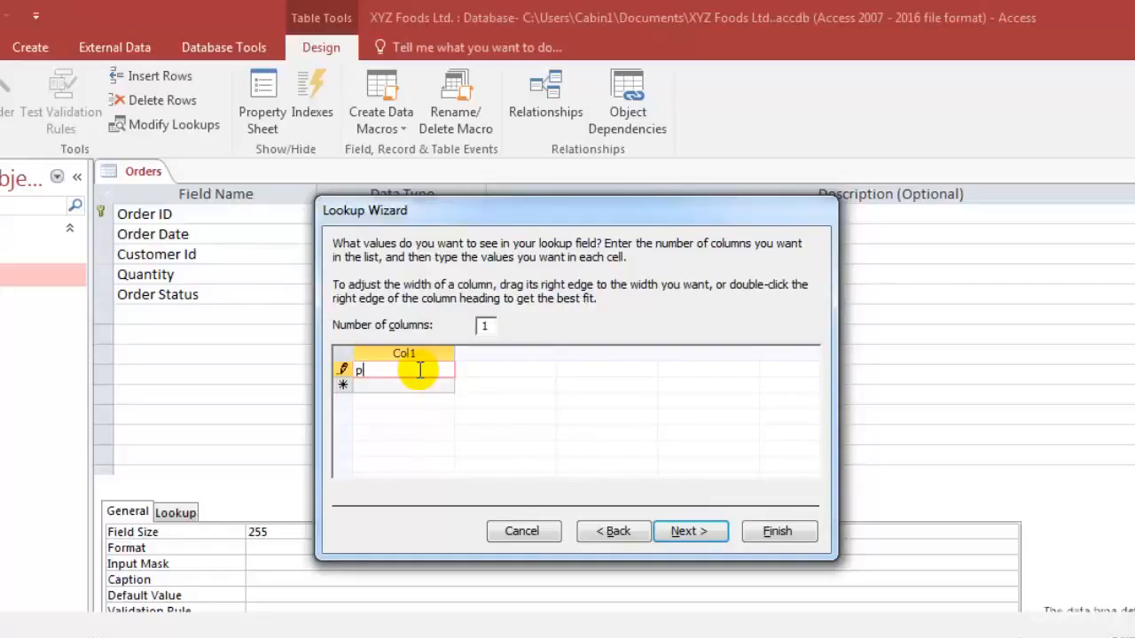
{"action": "type", "text": "rocessed"}
{"action": "left_click", "coordinate": [415, 385]}
{"action": "type", "text": "back orders"}
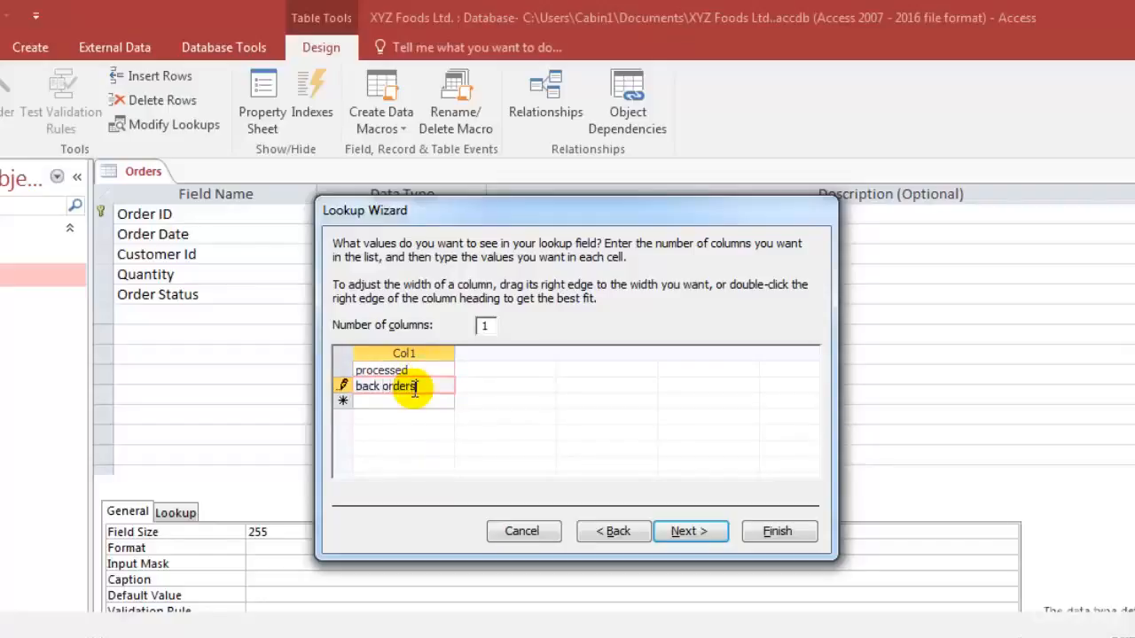
{"action": "key", "text": "BackSpace"}
{"action": "type", "text": "ed"}
{"action": "left_click", "coordinate": [412, 402]}
{"action": "type", "text": "co"}
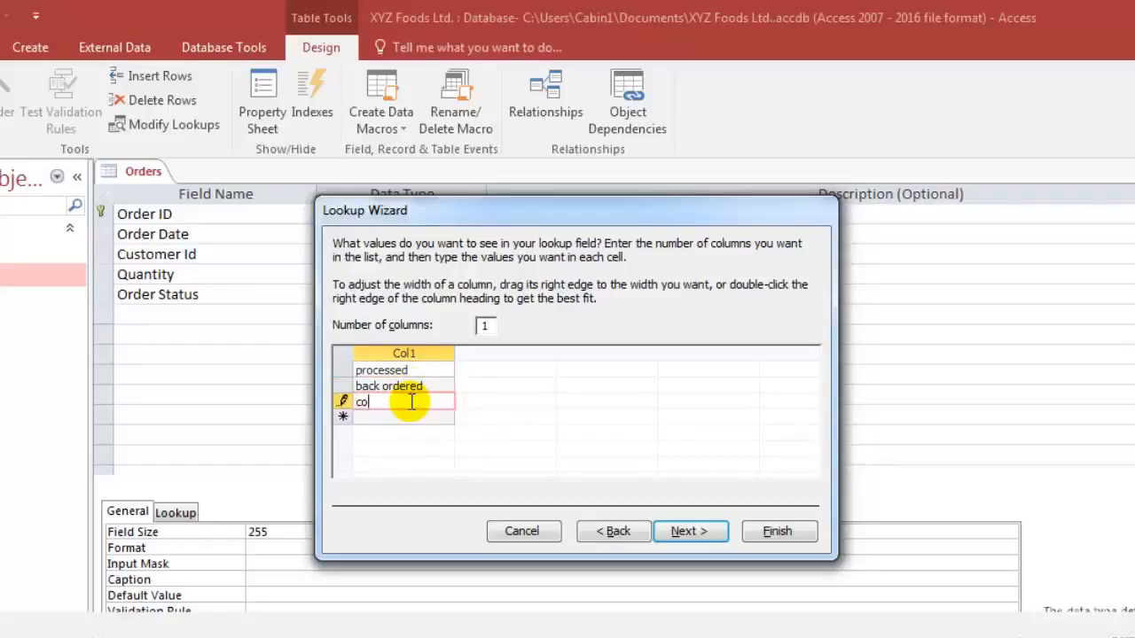
{"action": "type", "text": "mpleted"}
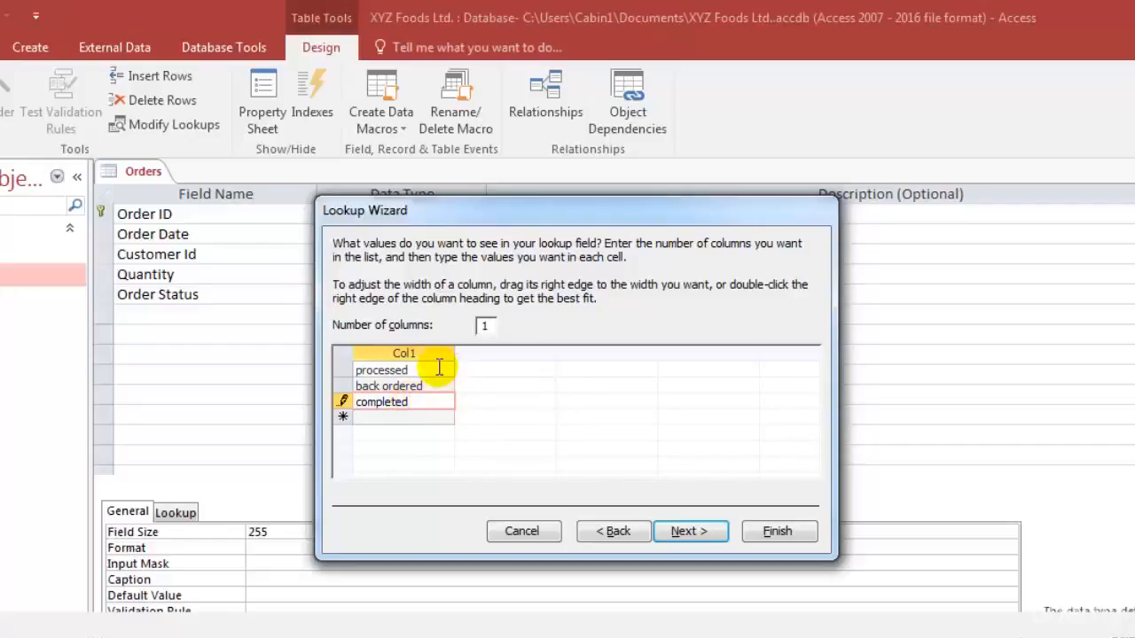
{"action": "left_click", "coordinate": [439, 368]}
{"action": "left_click", "coordinate": [429, 385]}
{"action": "left_click", "coordinate": [431, 405]}
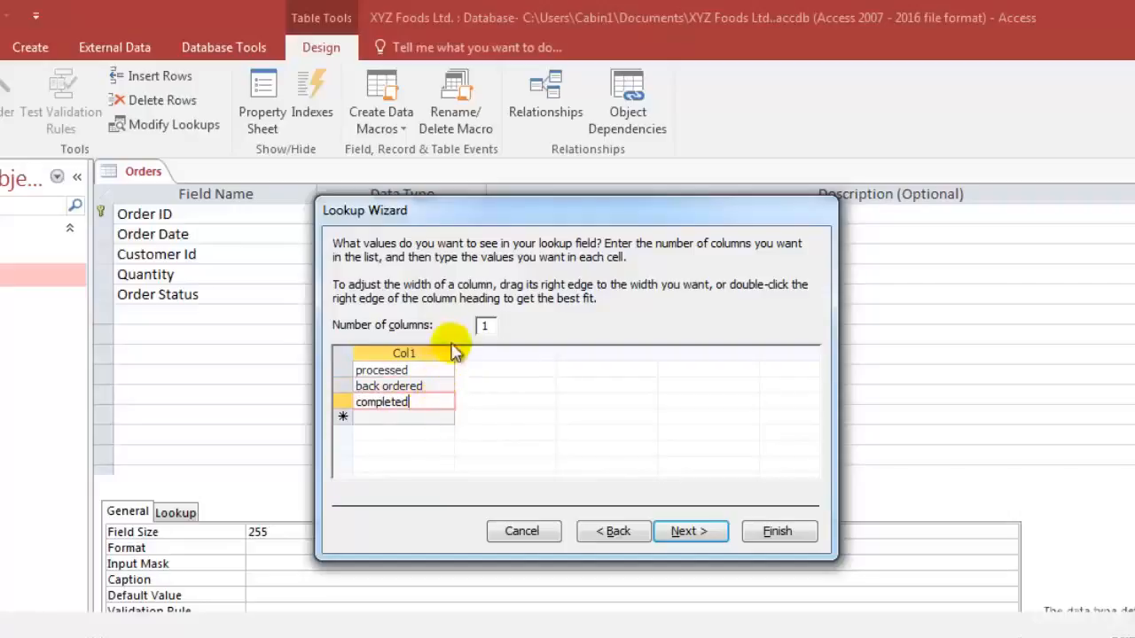
Limit Order Status entries to the lookup list and finish the Lookup Wizard.
{"action": "left_click", "coordinate": [685, 531]}
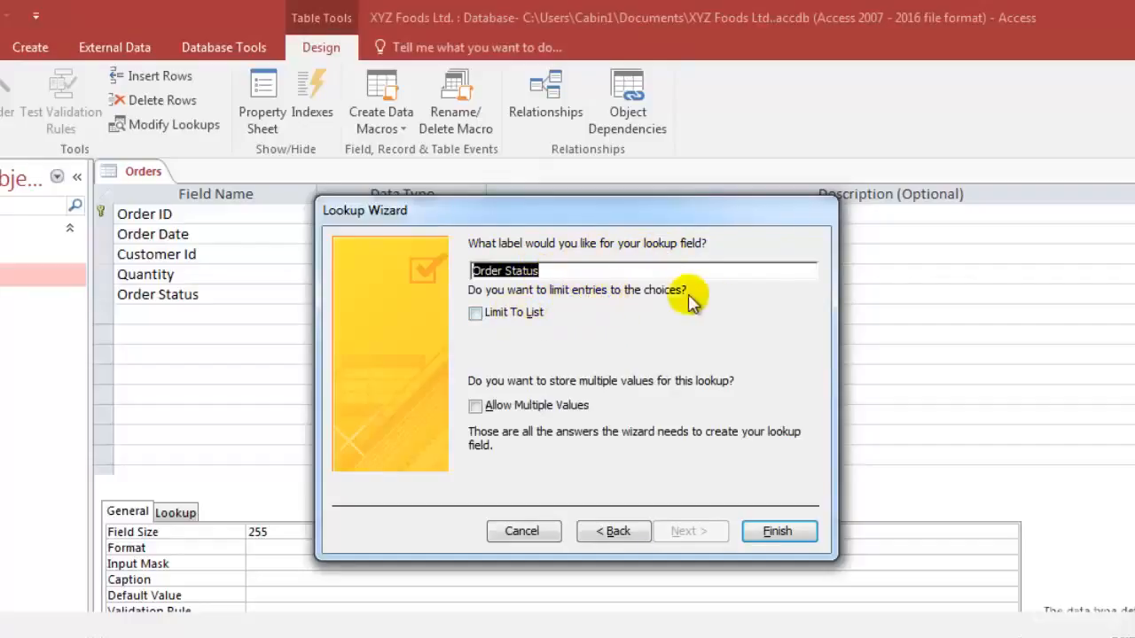
{"action": "left_click", "coordinate": [473, 312]}
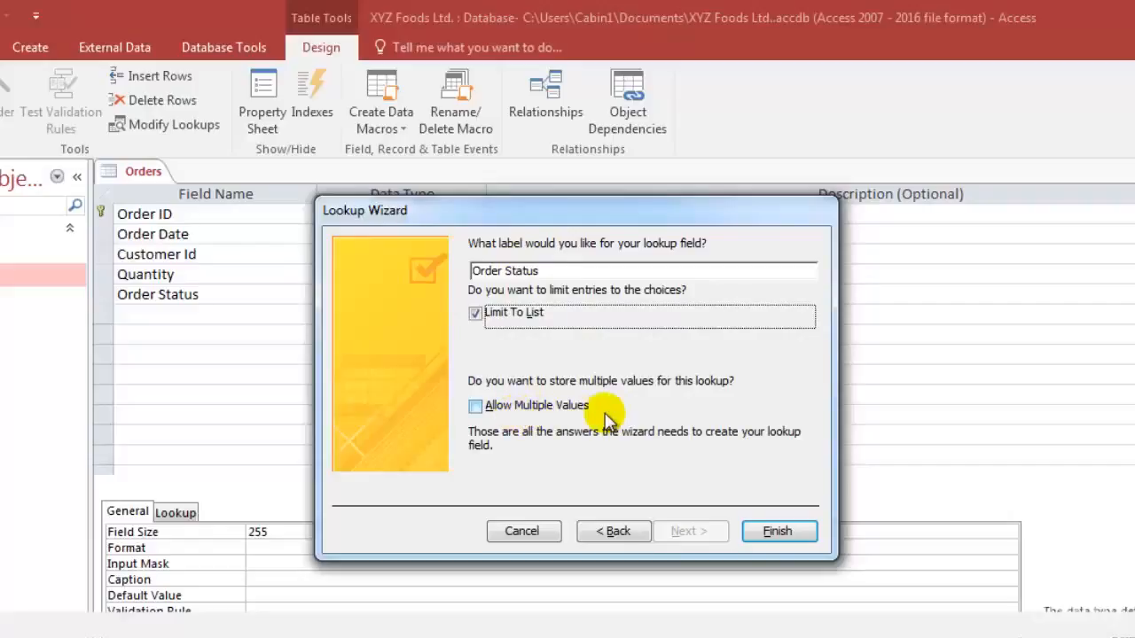
{"action": "left_click", "coordinate": [770, 532]}
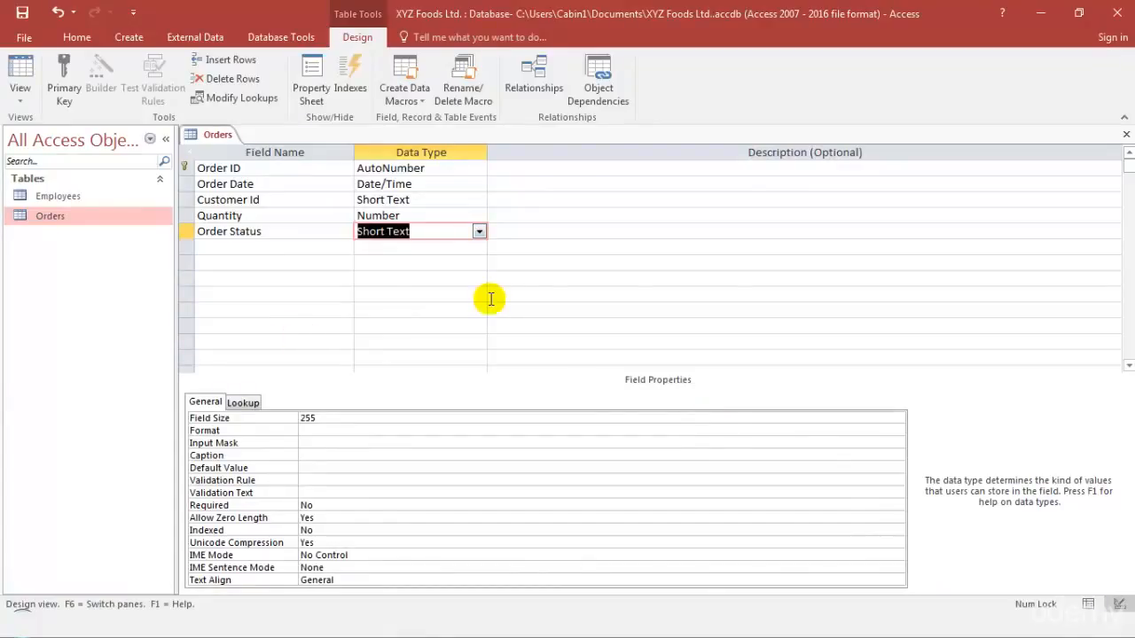
Close the Orders table, saving its design changes, and reopen it in Datasheet View.
{"action": "left_click", "coordinate": [1126, 133]}
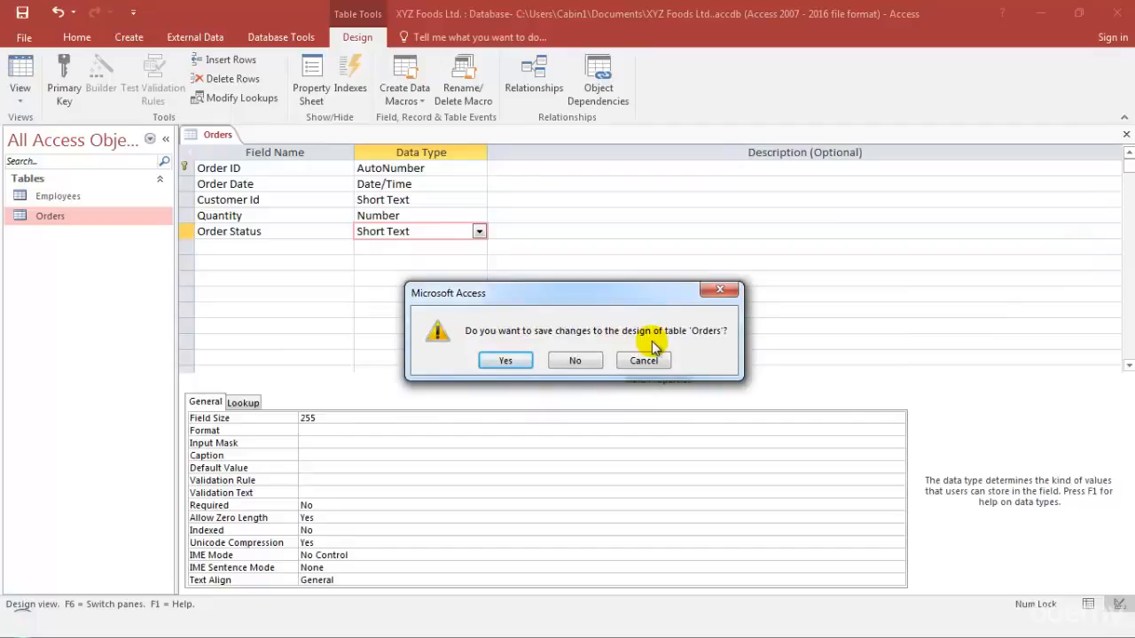
{"action": "left_click", "coordinate": [509, 358]}
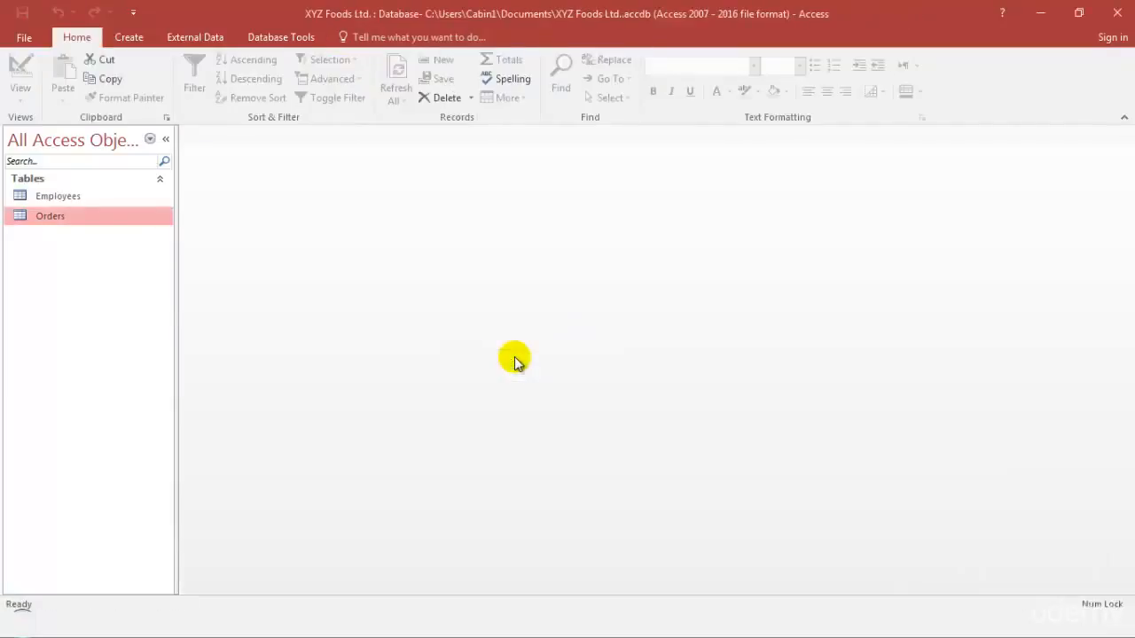
{"action": "double_click", "coordinate": [54, 220]}
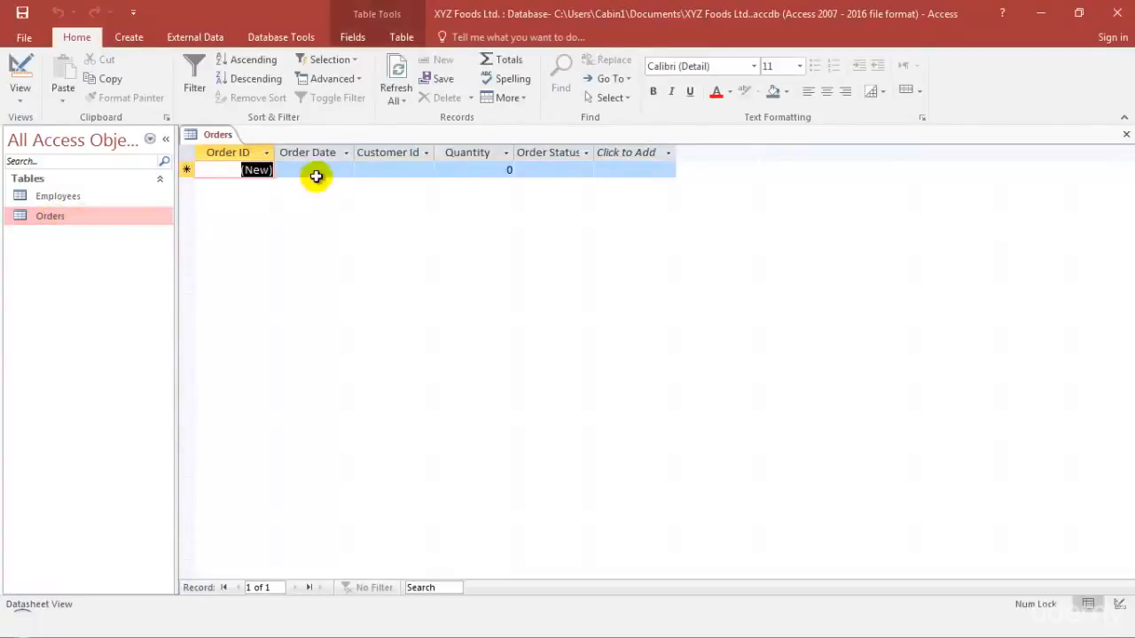
Add three records to Orders by choosing processed, back ordered and completed as their respective Order Status values.
{"action": "left_click", "coordinate": [546, 169]}
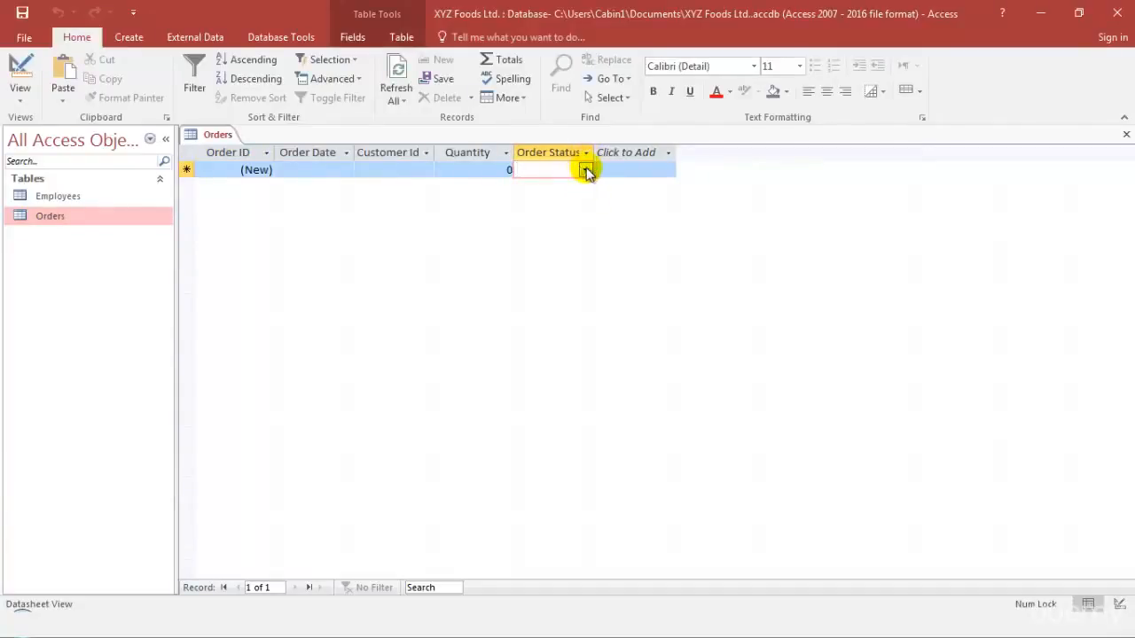
{"action": "left_click", "coordinate": [585, 170]}
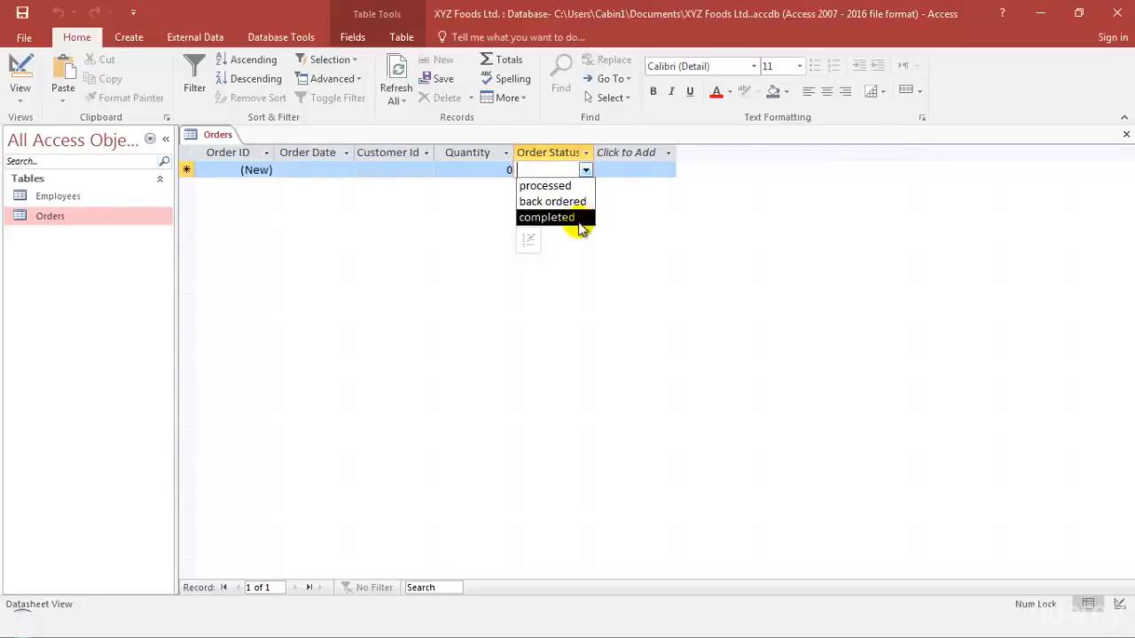
{"action": "left_click", "coordinate": [580, 185]}
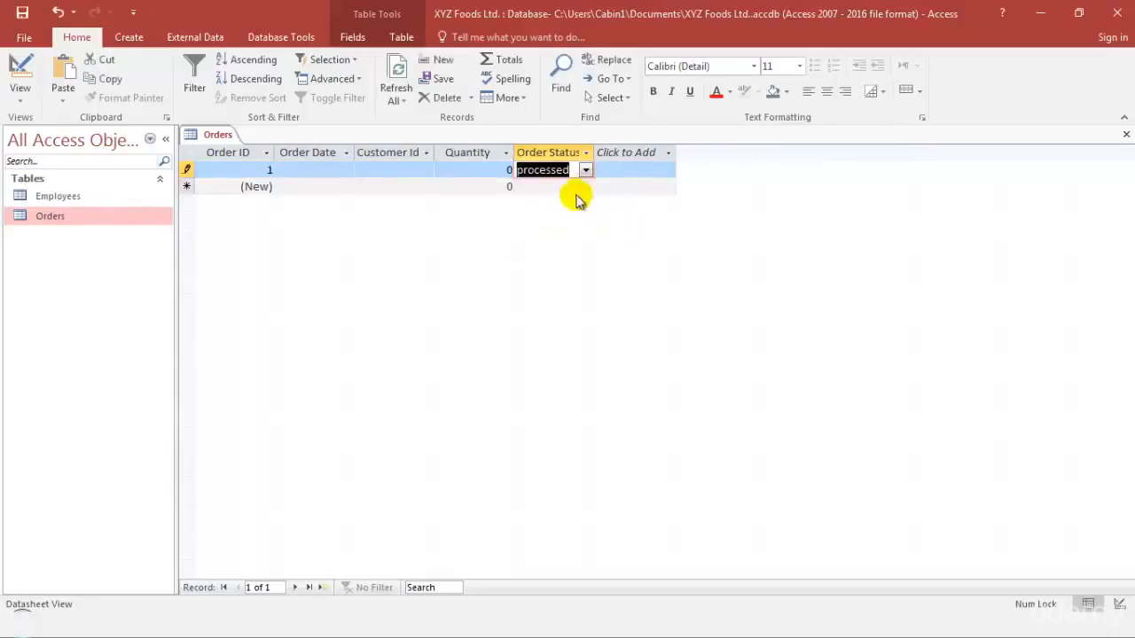
{"action": "left_click", "coordinate": [572, 188]}
{"action": "left_click", "coordinate": [585, 186]}
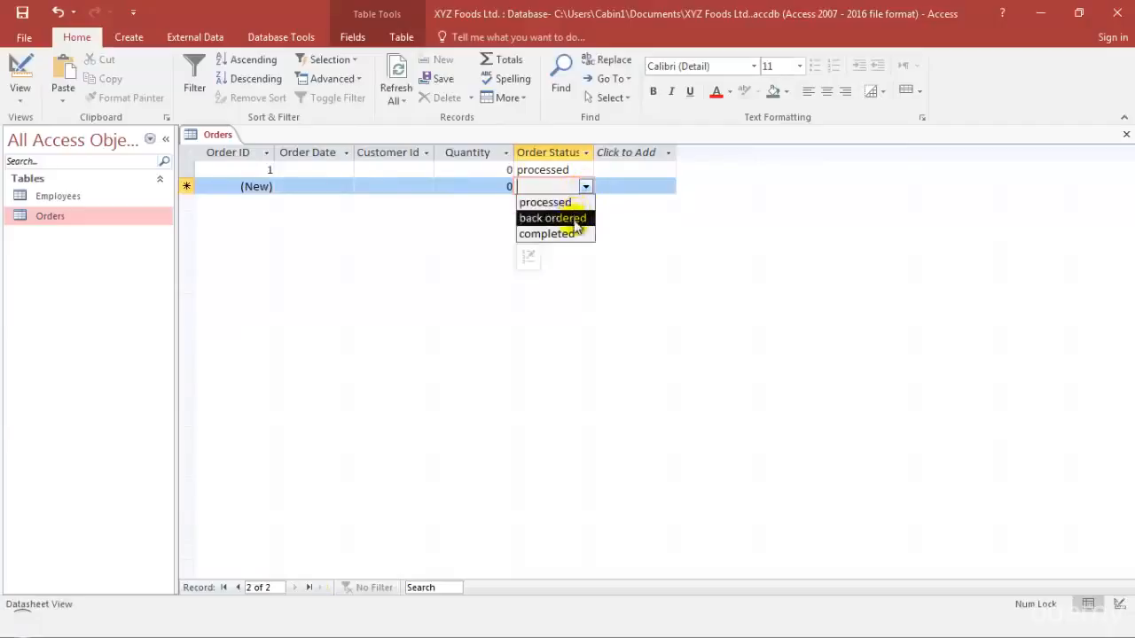
{"action": "left_click", "coordinate": [576, 219]}
{"action": "left_click", "coordinate": [570, 202]}
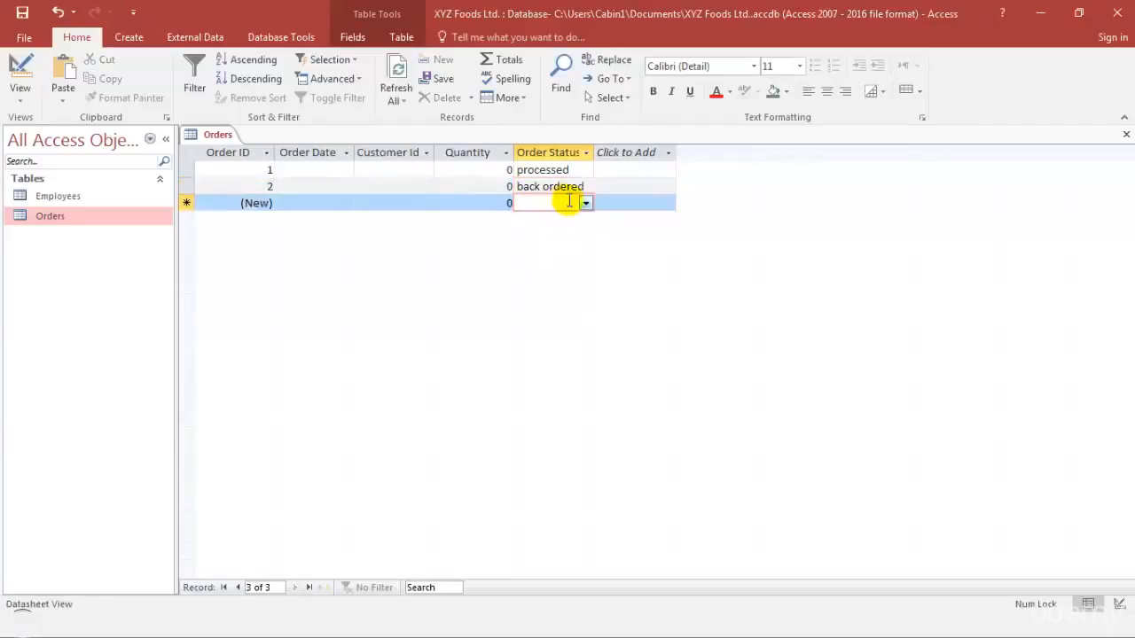
{"action": "left_click", "coordinate": [585, 203]}
{"action": "left_click", "coordinate": [576, 248]}
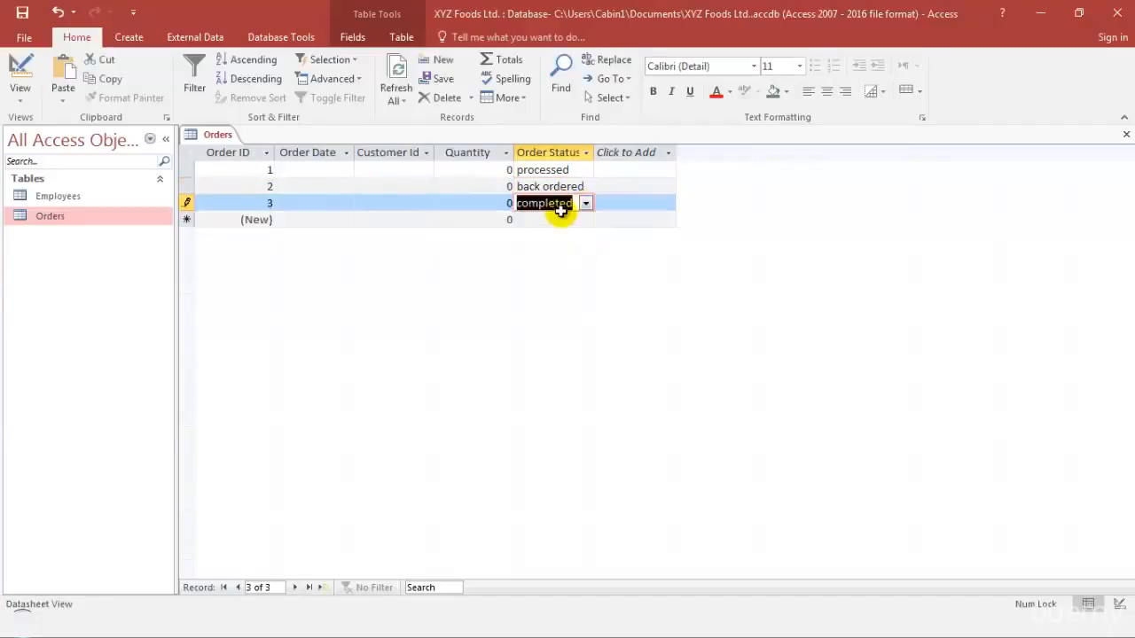
{"action": "left_click", "coordinate": [555, 221]}
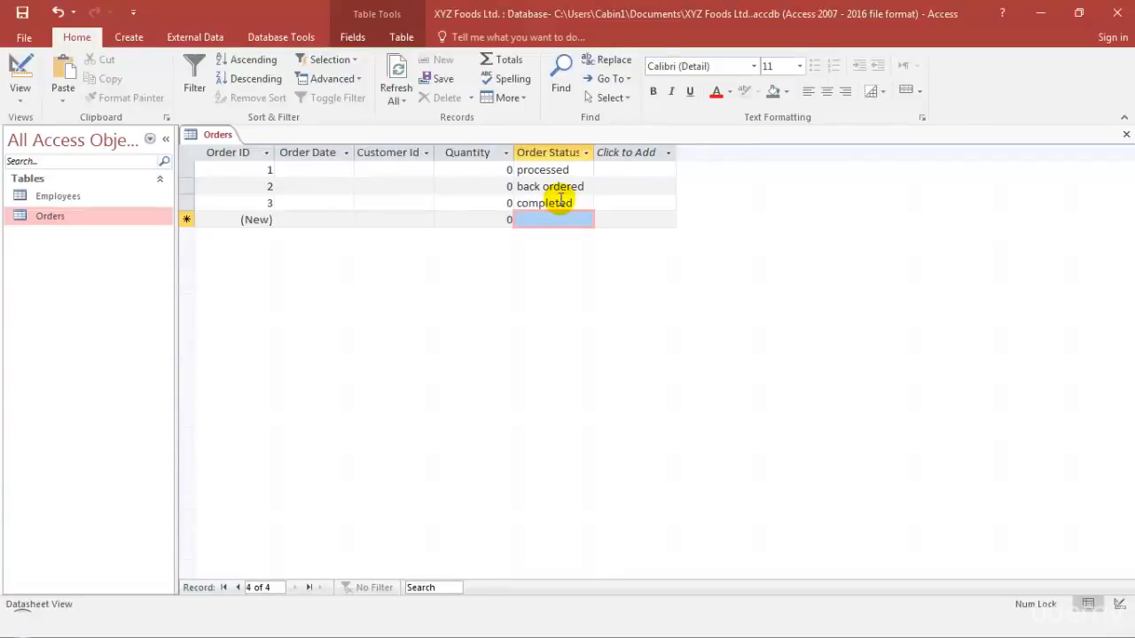
{"action": "left_click", "coordinate": [576, 203]}
{"action": "left_click", "coordinate": [573, 187]}
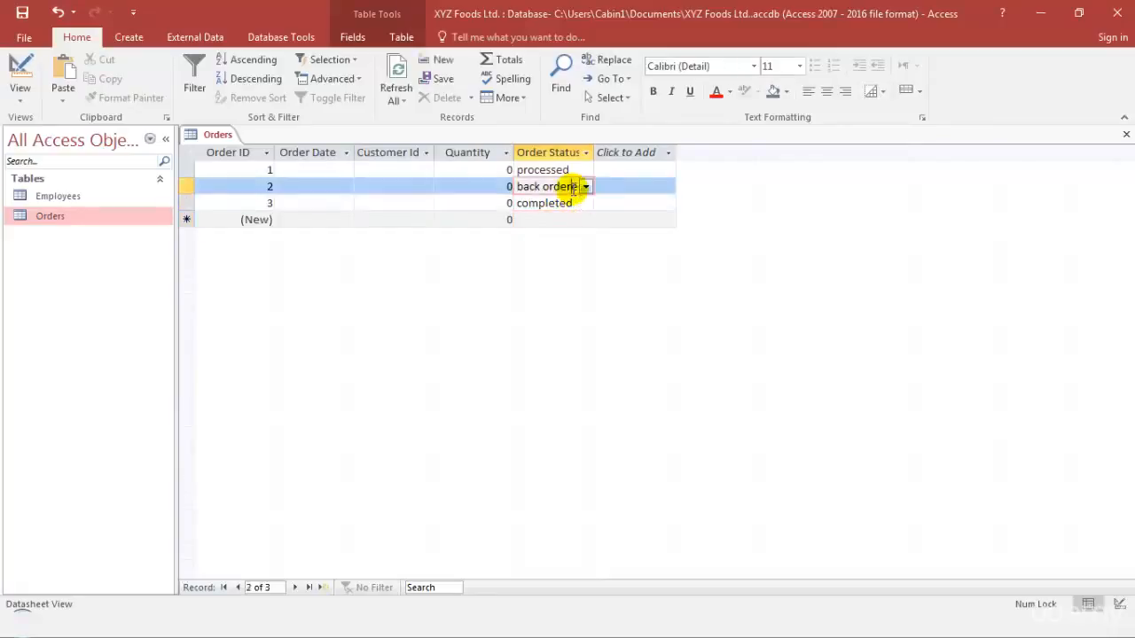